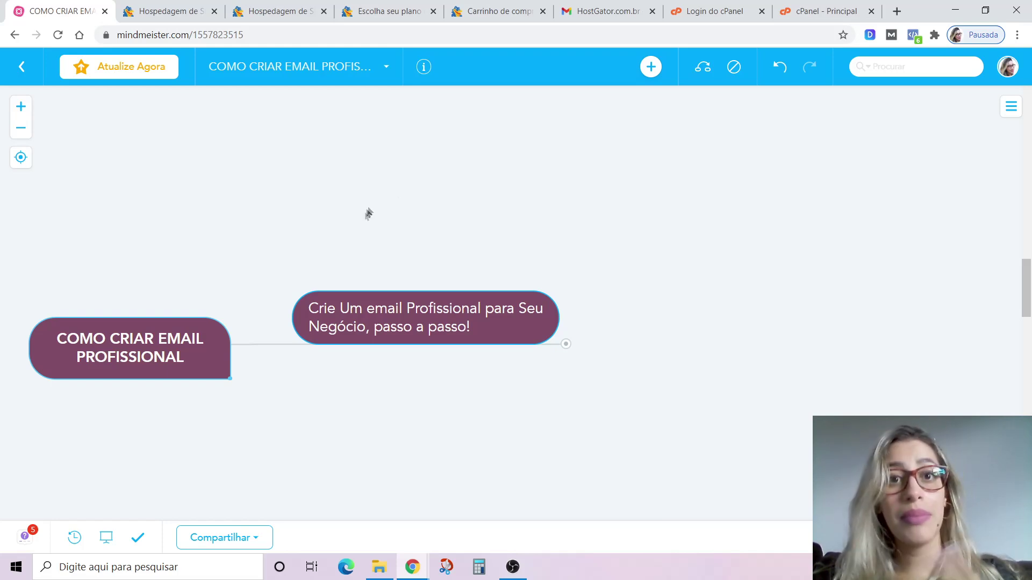
# - Expand the 'Crie Um email Profissional…' node to show E-mail Comum and E-mail Profissional
pyautogui.click(563, 350)
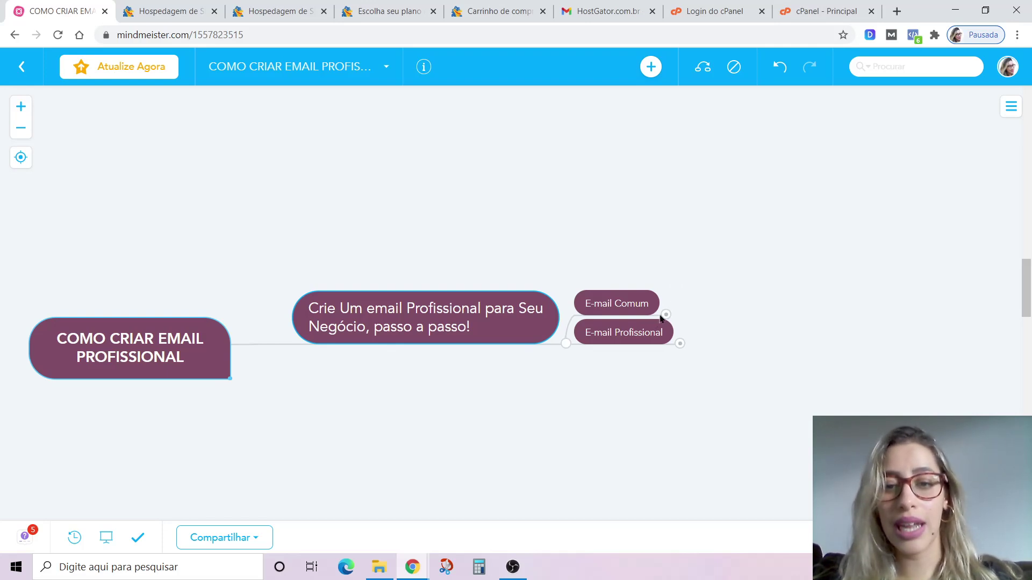
# - Expand E-mail Comum and its Vantagens node to show Grátis
pyautogui.click(665, 315)
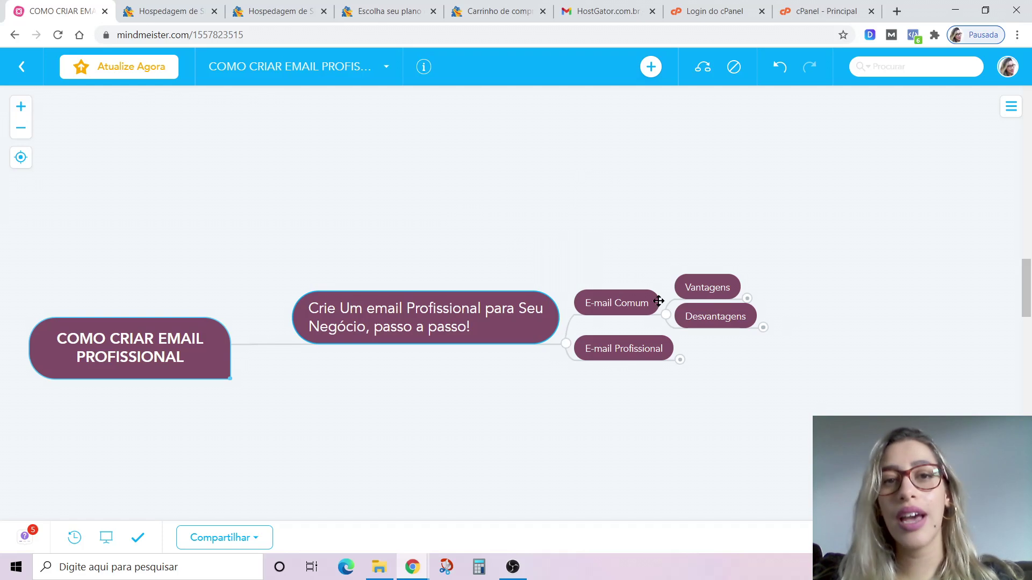
pyautogui.click(747, 298)
pyautogui.write('Grátis')
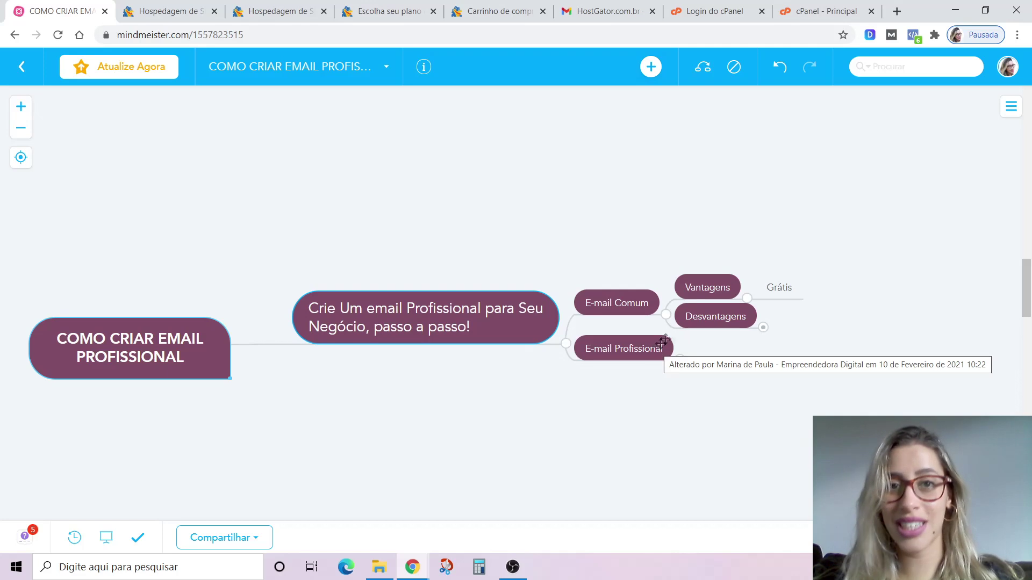
# - Expand Desvantagens and go through Nada Profissional, the naming limitation and Feio de mais
pyautogui.click(763, 328)
pyautogui.click(838, 286)
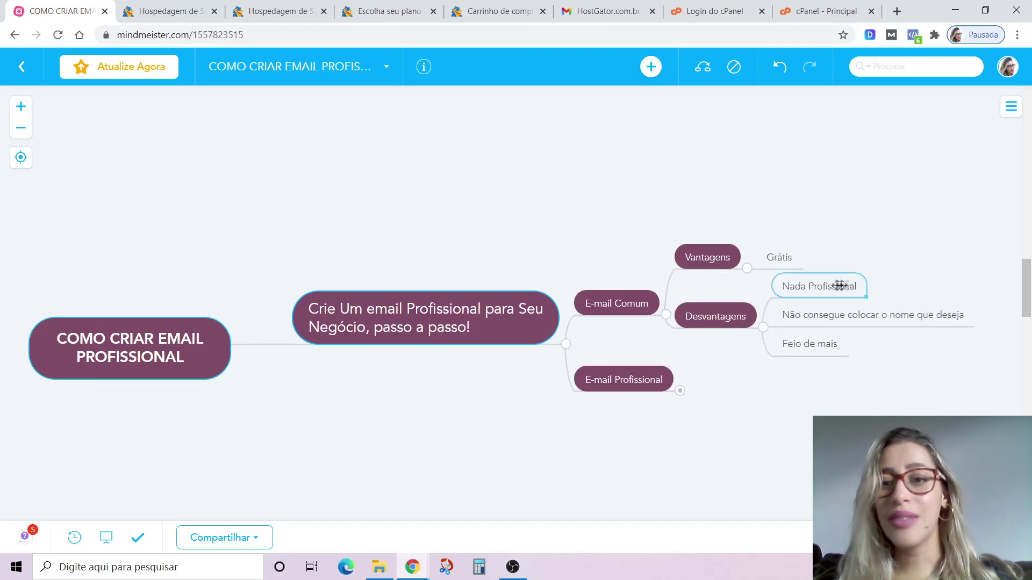
pyautogui.click(834, 314)
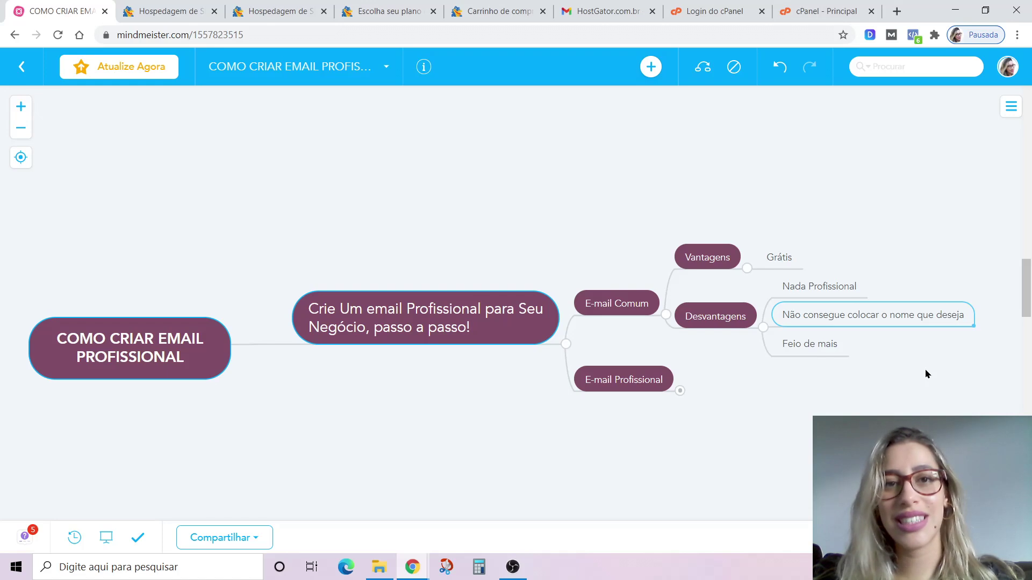
pyautogui.click(823, 343)
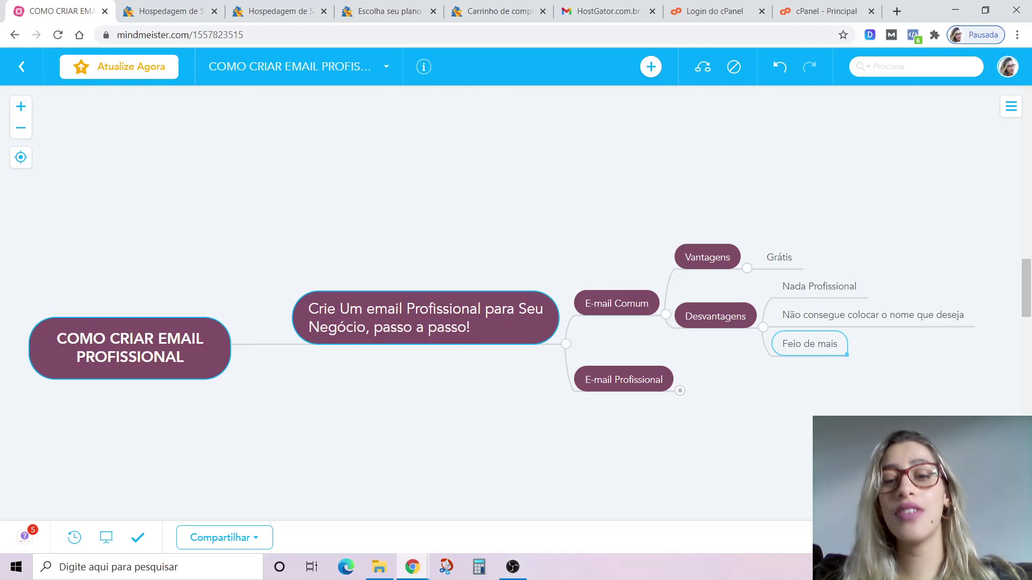
# - Expand E-mail Profissional's Vantagens and go through credibility, Super profissional, Mais bonito, custom name and department e-mails
pyautogui.click(679, 392)
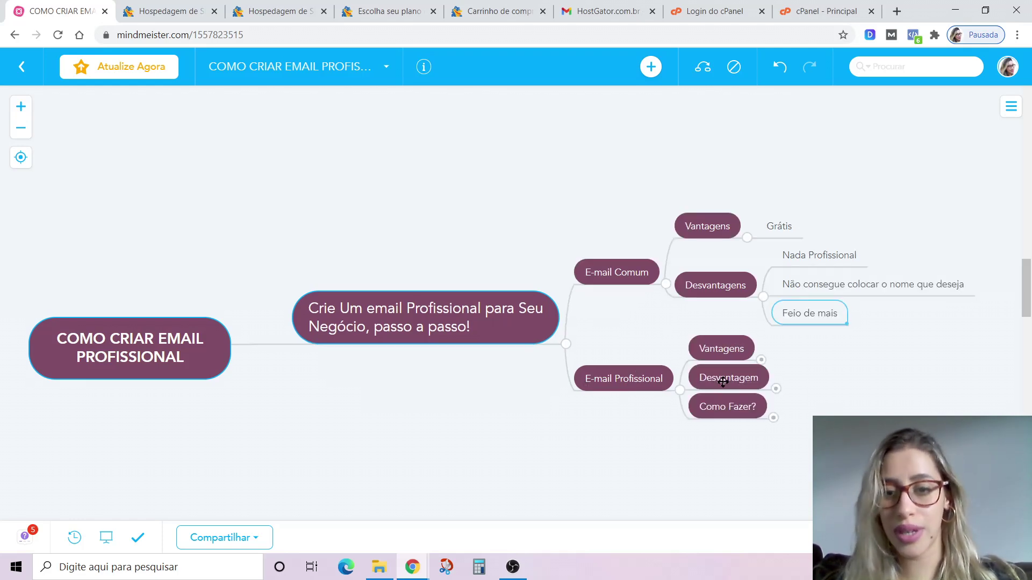
pyautogui.click(762, 360)
pyautogui.click(854, 266)
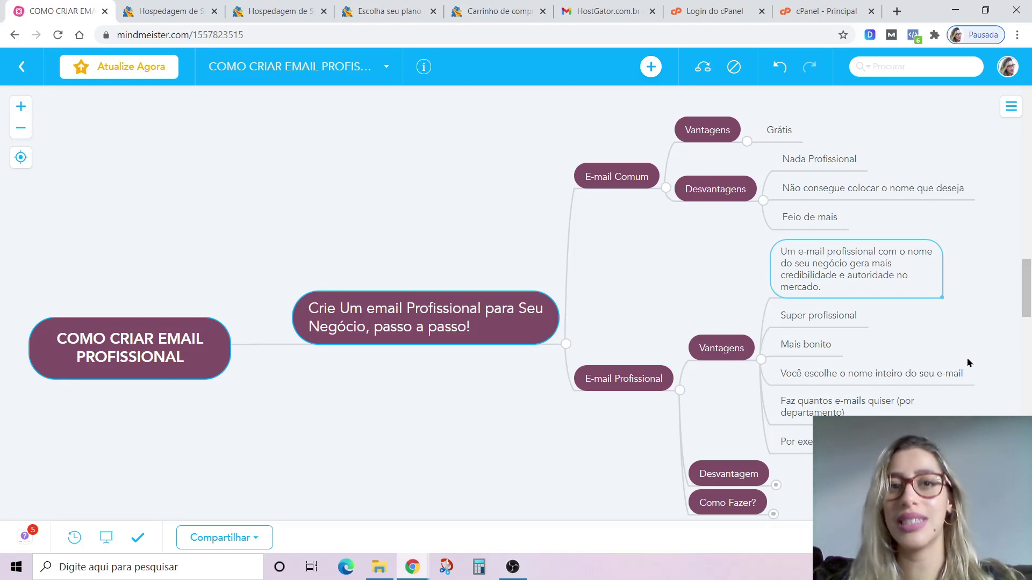
pyautogui.click(836, 323)
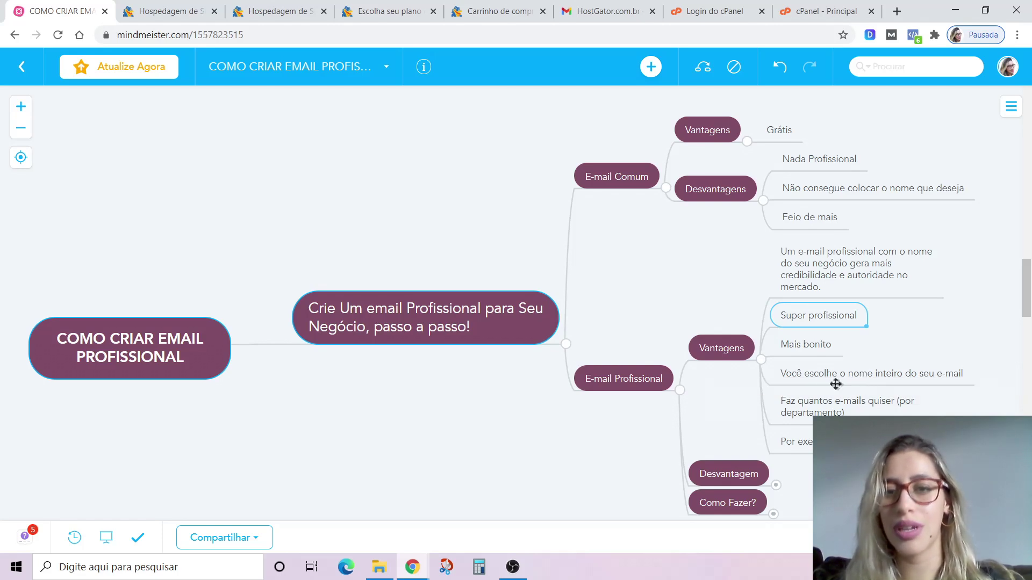
pyautogui.click(814, 339)
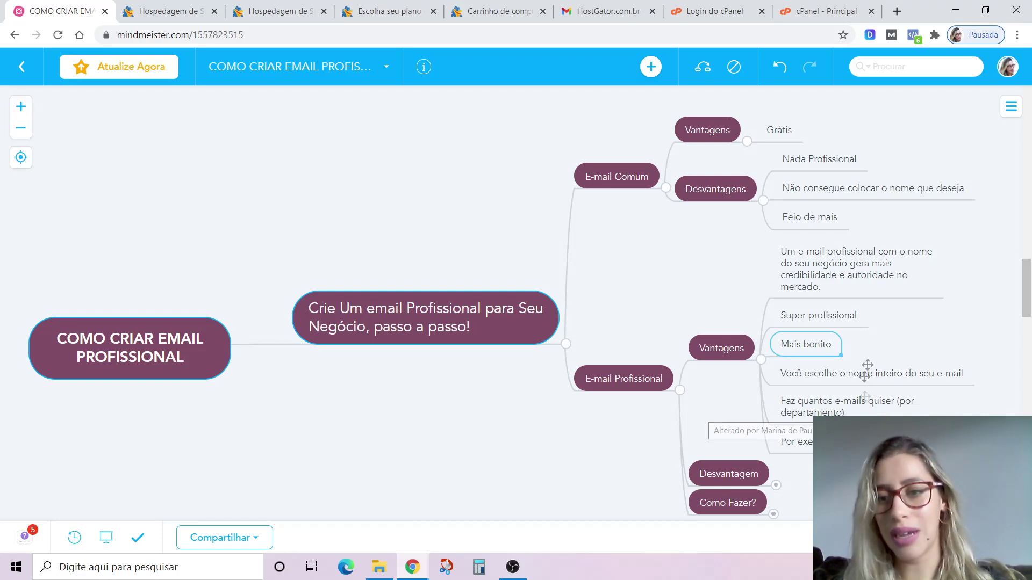
pyautogui.click(887, 372)
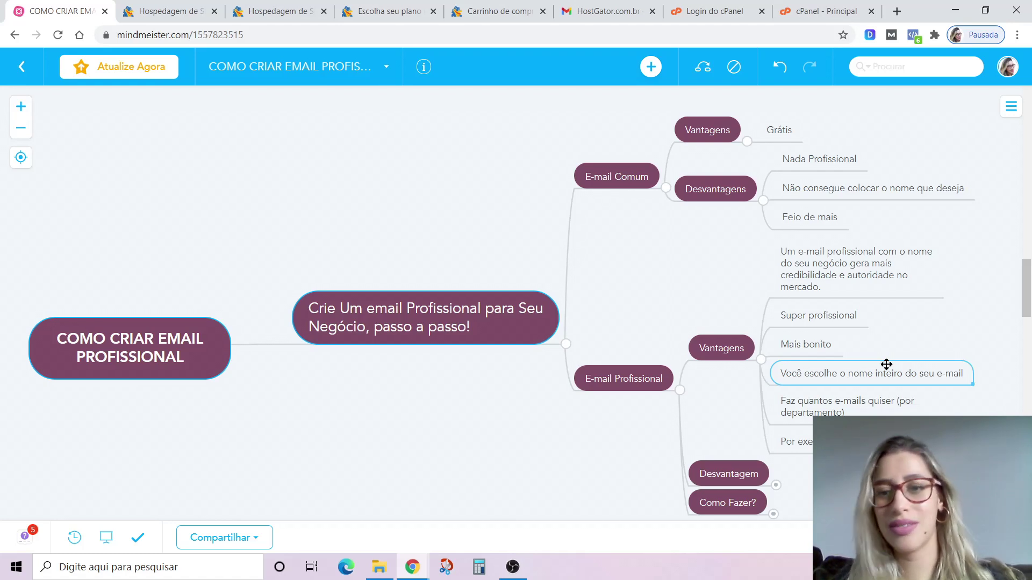
pyautogui.click(831, 400)
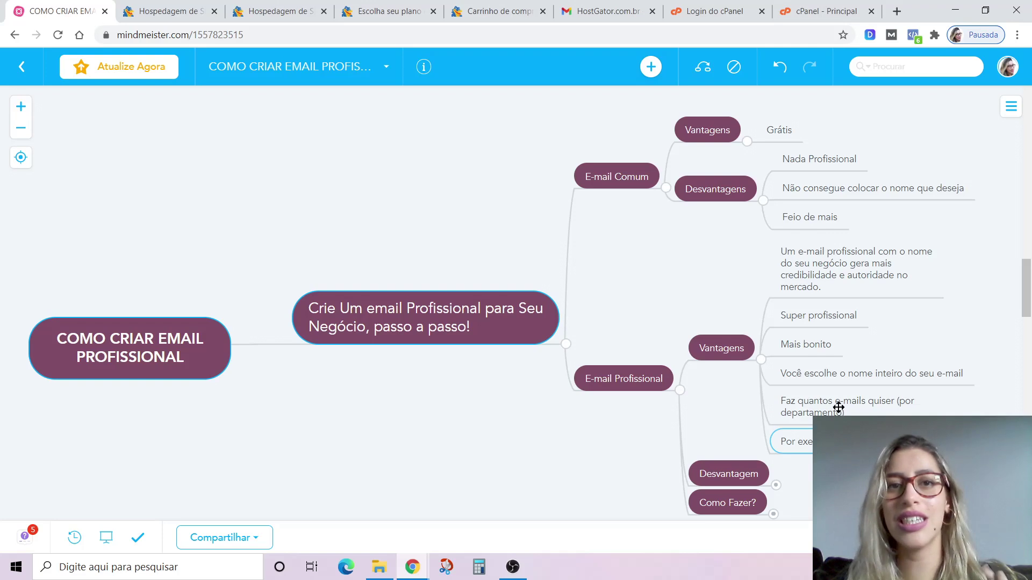
pyautogui.scroll(-2, 842, 404)
pyautogui.scroll(-2, 707, 242)
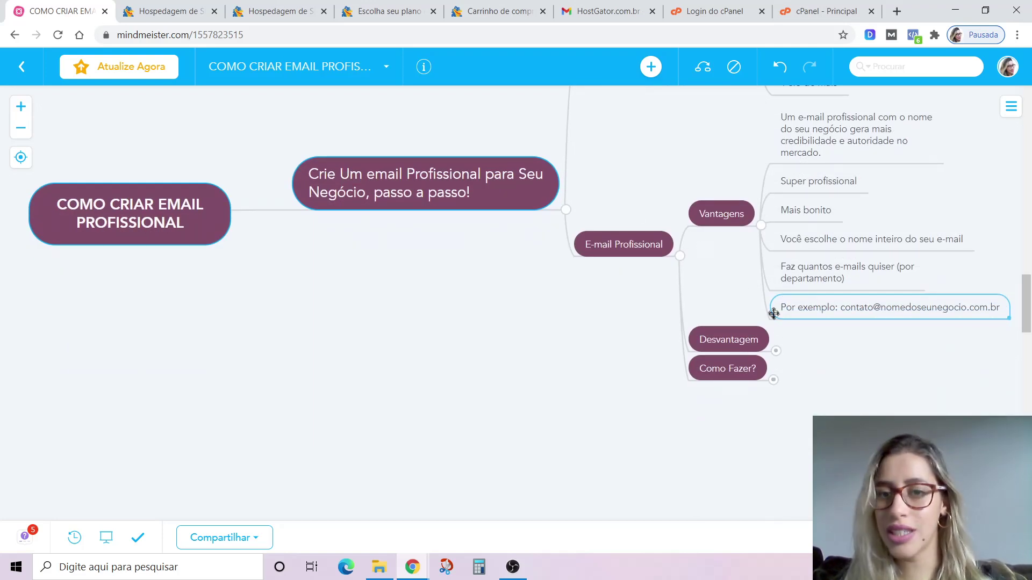
# - Expand Desvantagem to show 'Requer um pequeno investimento', then expand Como Fazer?
pyautogui.click(776, 350)
pyautogui.click(830, 339)
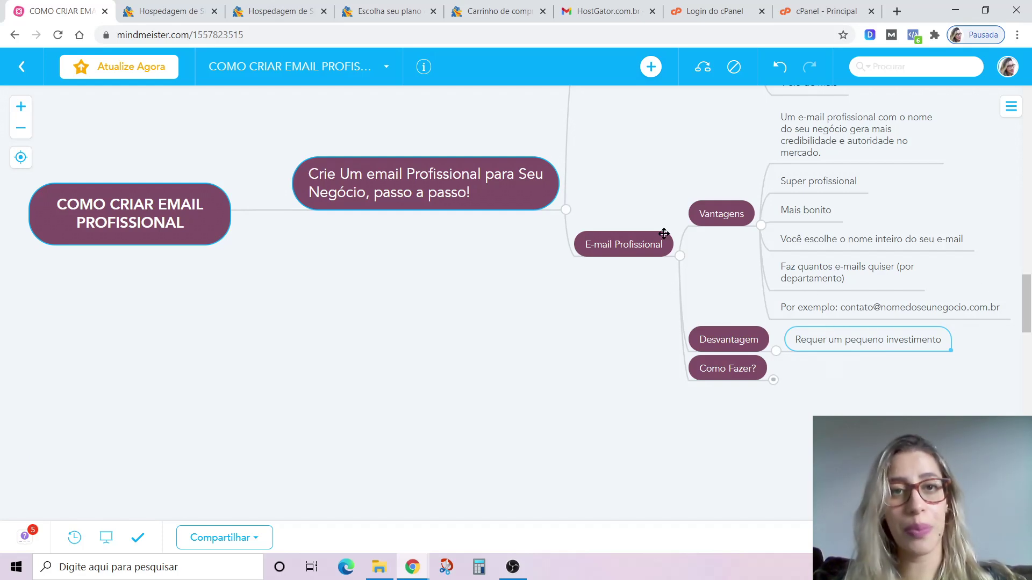
pyautogui.click(773, 380)
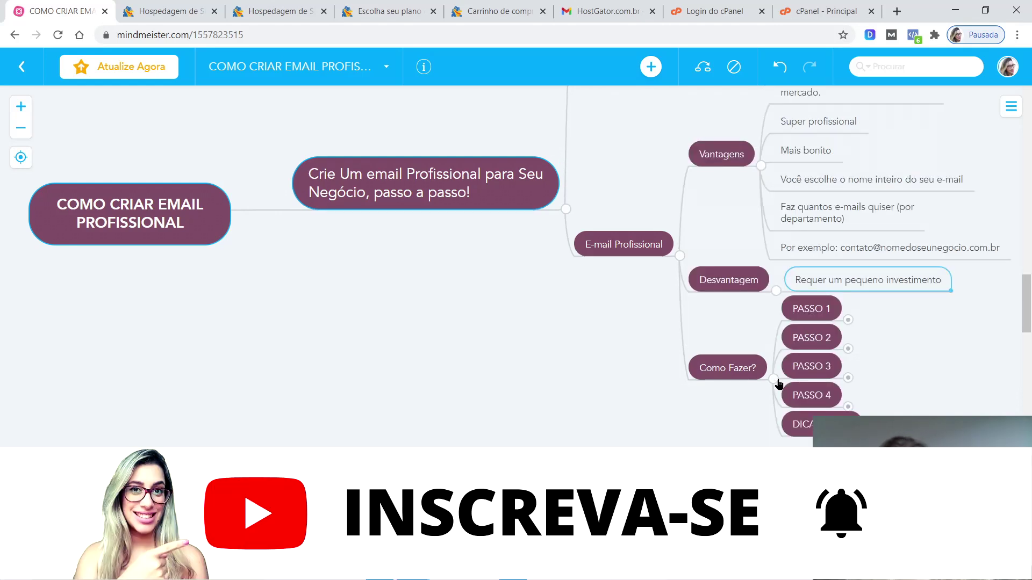
# - Expand PASSO 1 (choose a domain name) and PASSO 2 (choose a hosting provider)
pyautogui.moveTo(930, 357); pyautogui.dragTo(441, 294)
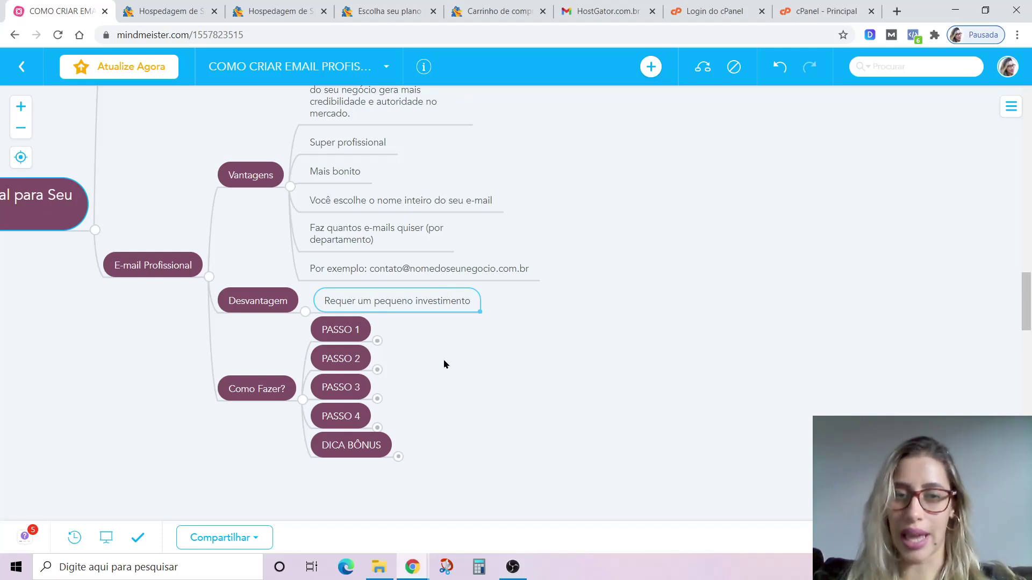
pyautogui.click(378, 341)
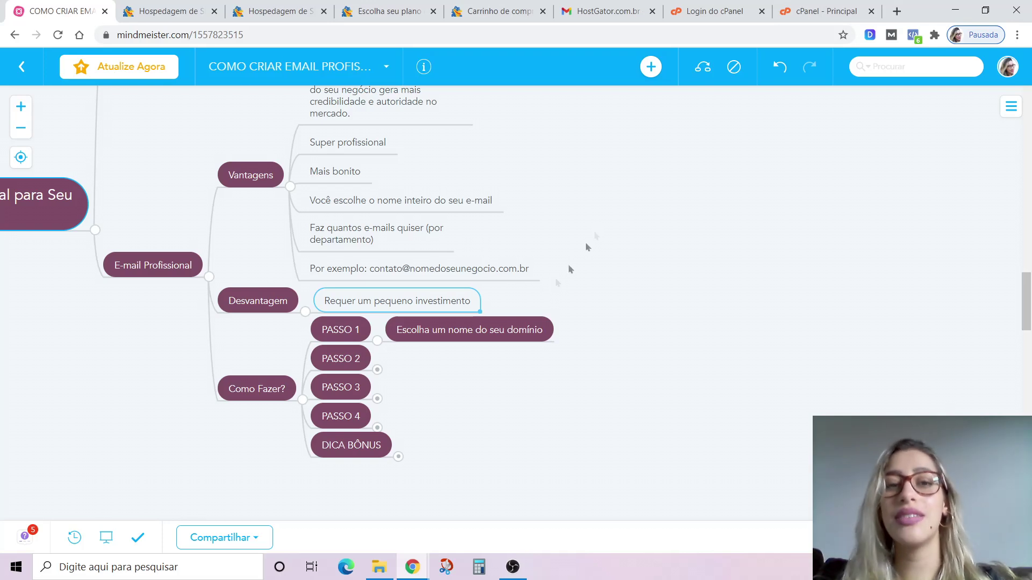
pyautogui.click(377, 370)
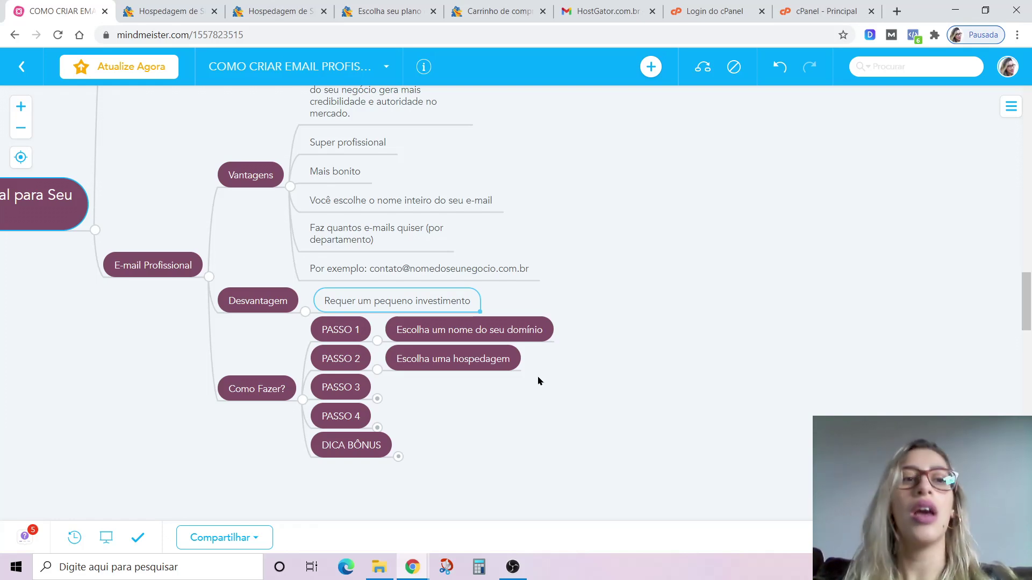
# - Switch to the HostGator 'Hospedagem de Site' tab showing plans from R$ 9,89/mês
pyautogui.click(157, 6)
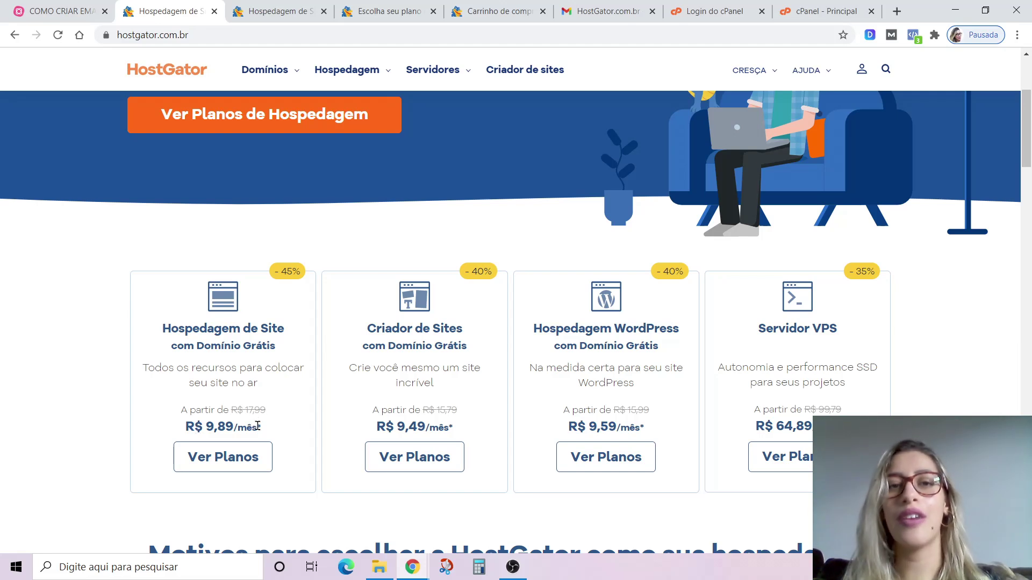
# - Add the Plano P website hosting to the cart and continue with the 3-year term
pyautogui.click(200, 455)
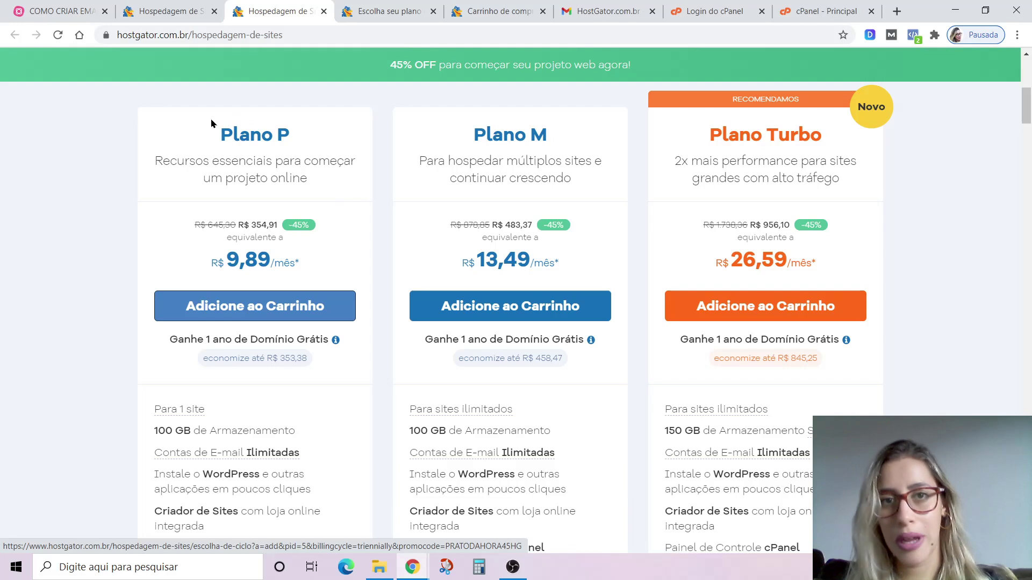
pyautogui.click(256, 306)
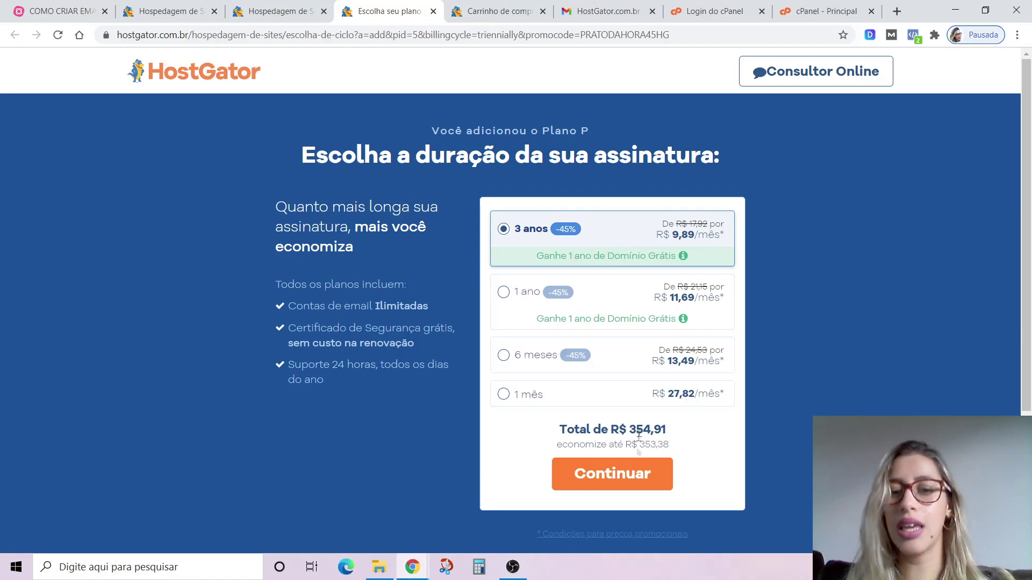
pyautogui.click(613, 484)
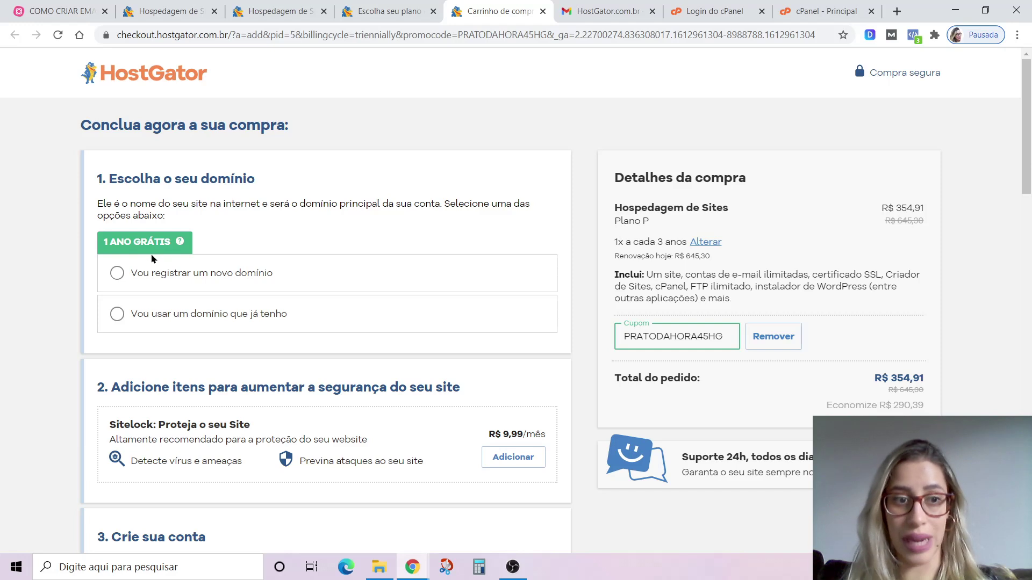
# - Choose 'Vou registrar um novo domínio' and focus the domain name field
pyautogui.click(116, 275)
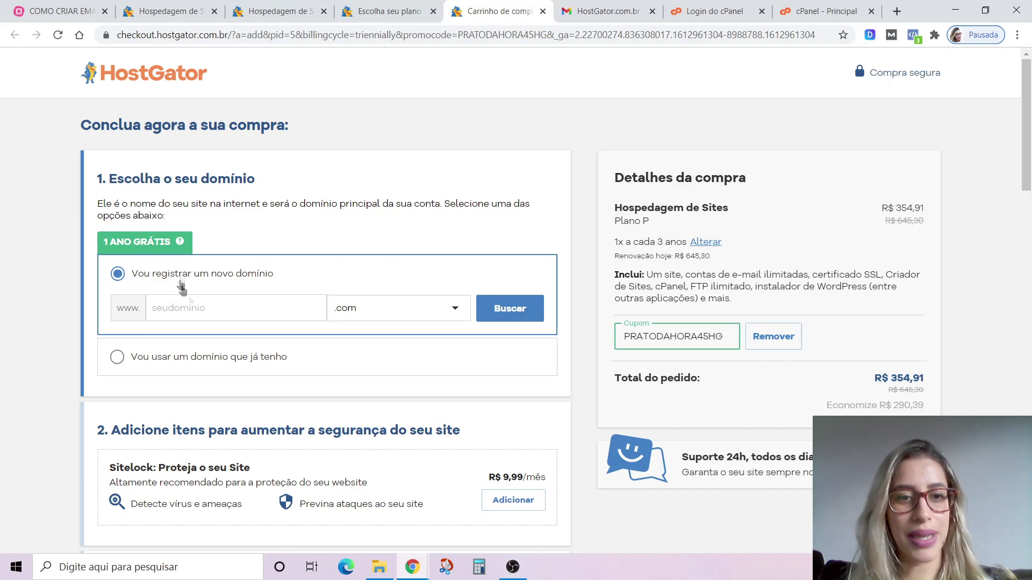
pyautogui.click(192, 304)
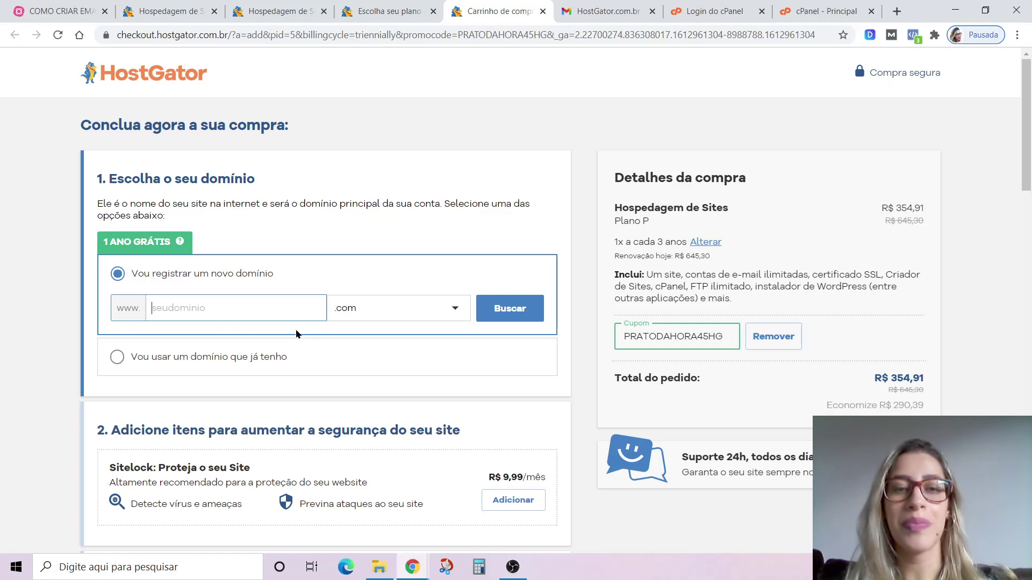
# - Enter padariaflordeliz with the .com.br extension and check its availability
pyautogui.write('padariaflordeliz')
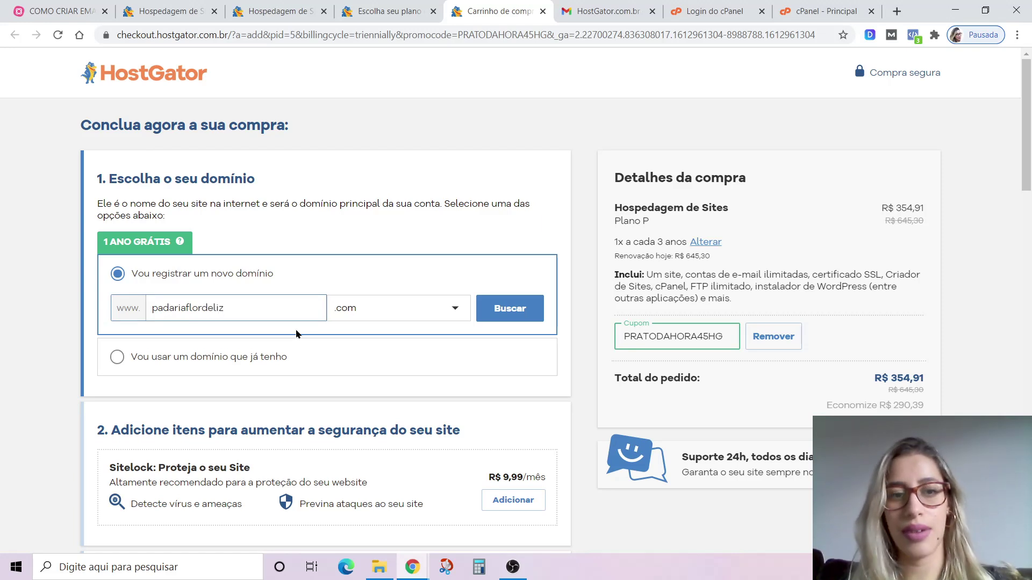
pyautogui.click(408, 309)
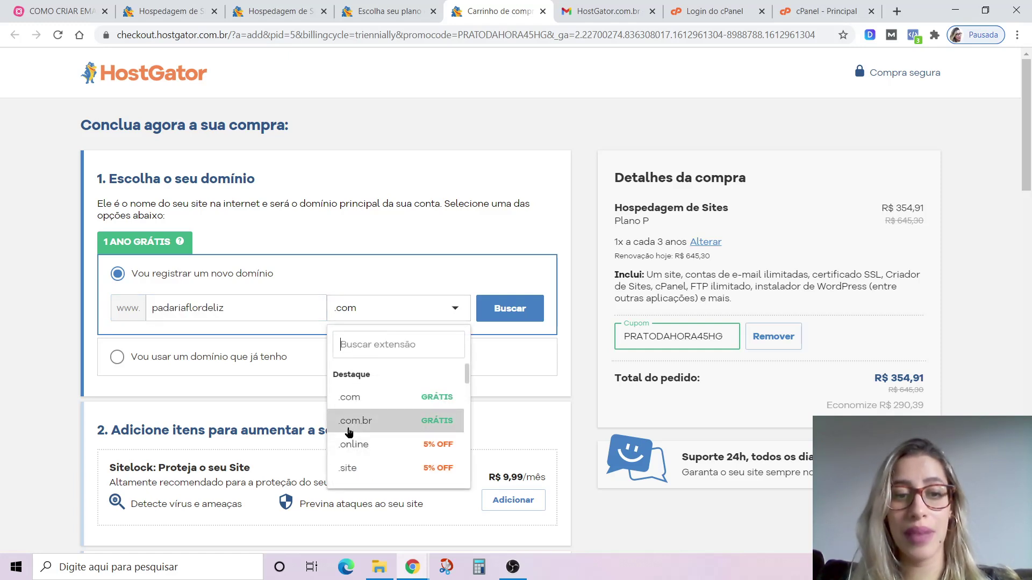
pyautogui.click(420, 306)
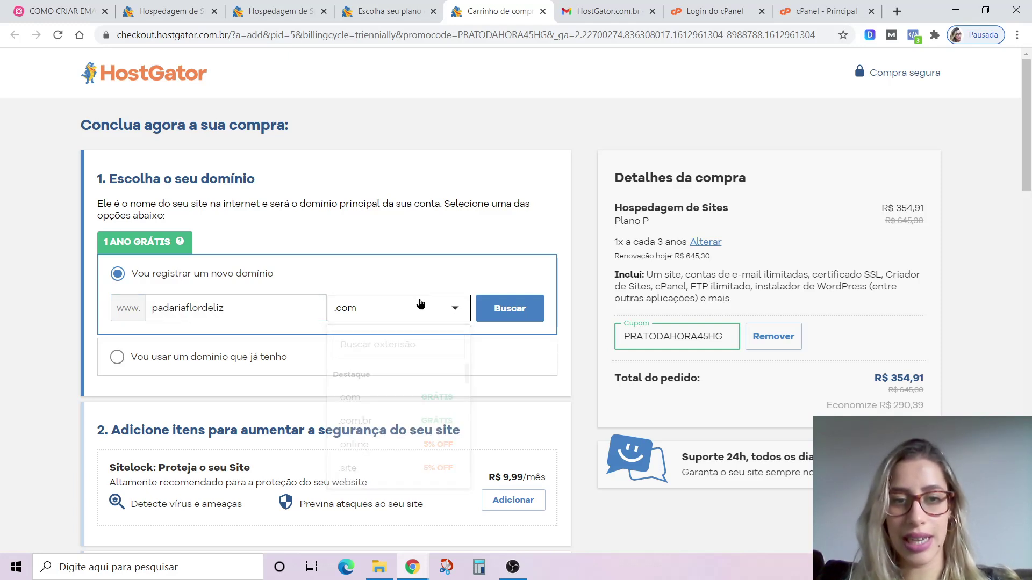
pyautogui.click(421, 303)
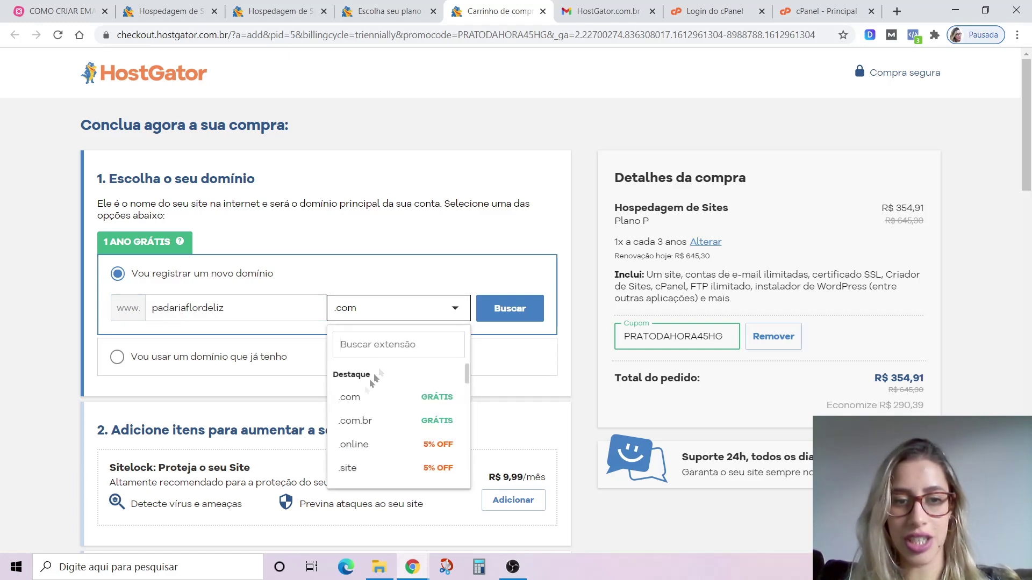
pyautogui.click(340, 421)
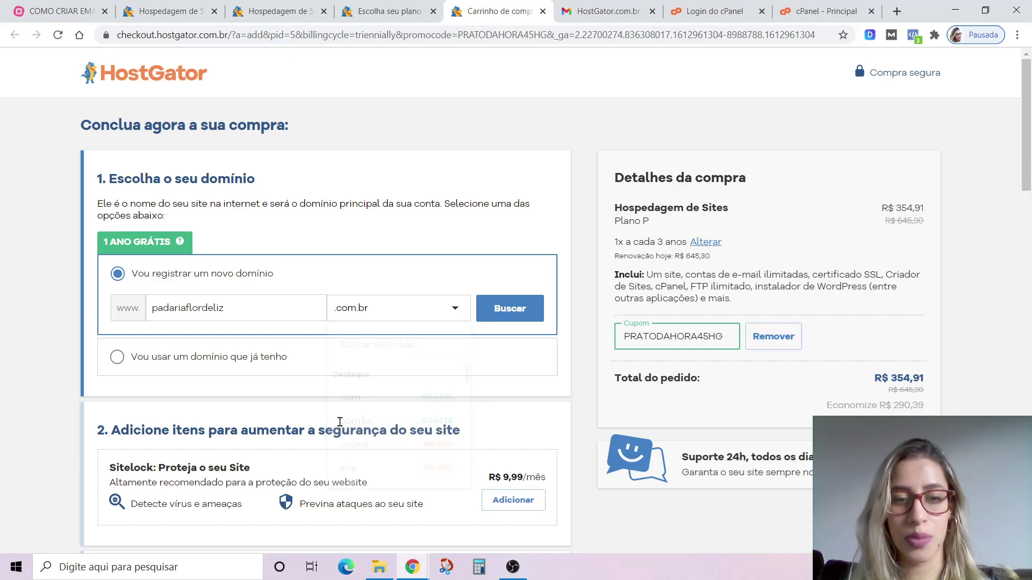
pyautogui.click(495, 317)
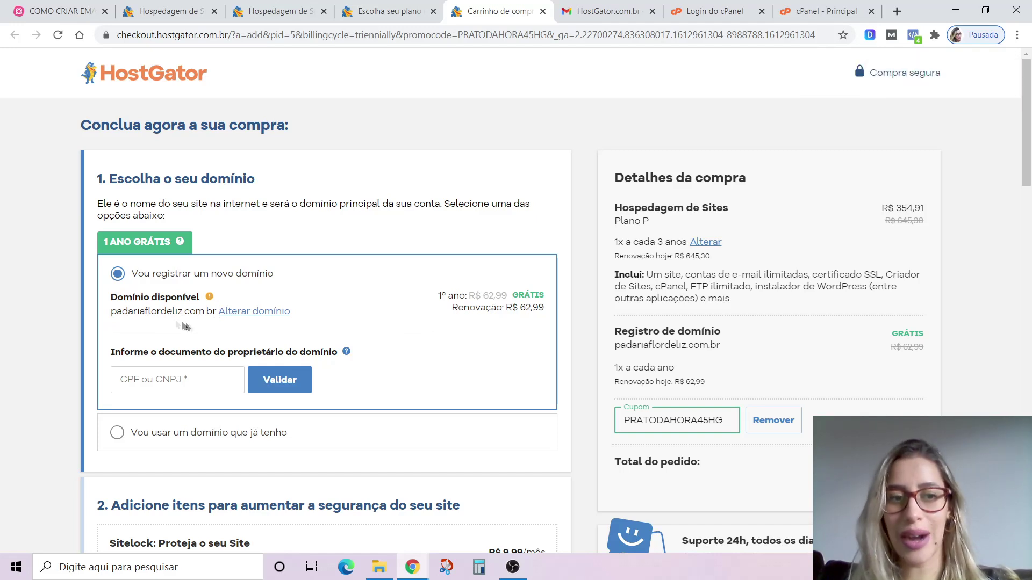
# - Change the domain to padaria.com.br and check its availability
pyautogui.click(252, 316)
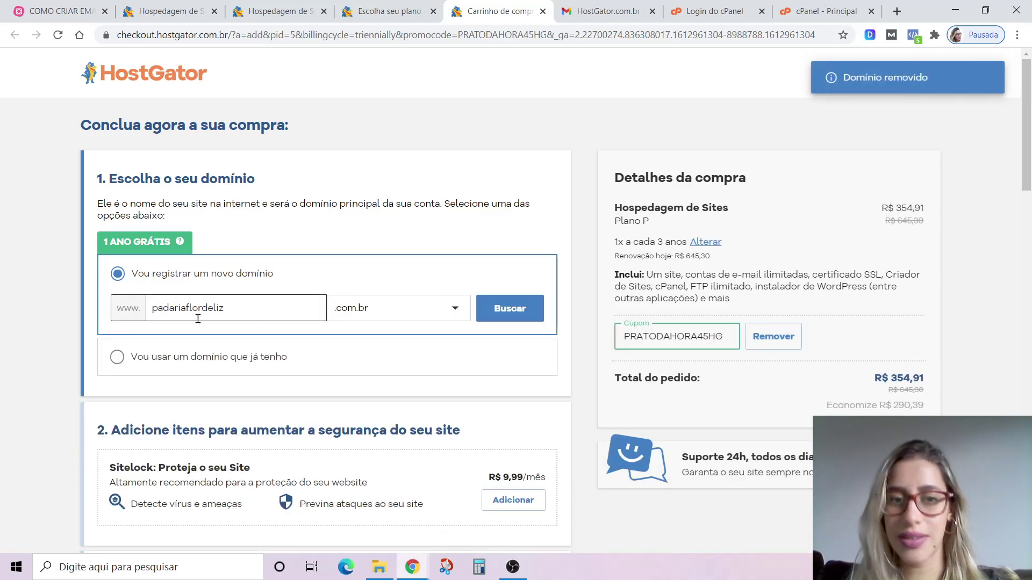
pyautogui.click(261, 312)
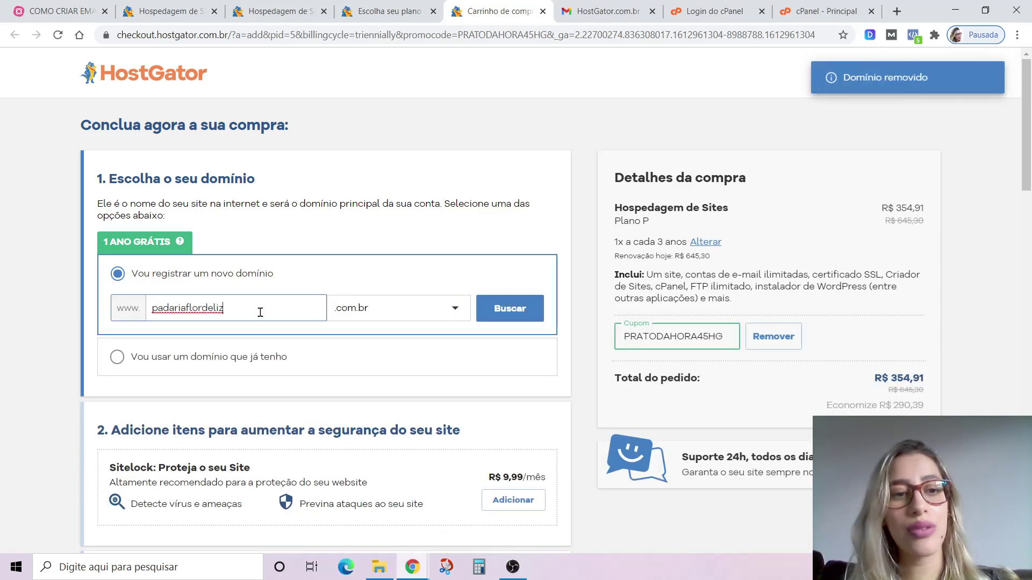
pyautogui.press('BackSpace')
pyautogui.press('BackSpace')
pyautogui.press('BackSpace')
pyautogui.press('BackSpace')
pyautogui.press('BackSpace')
pyautogui.press('BackSpace')
pyautogui.press('BackSpace')
pyautogui.press('BackSpace')
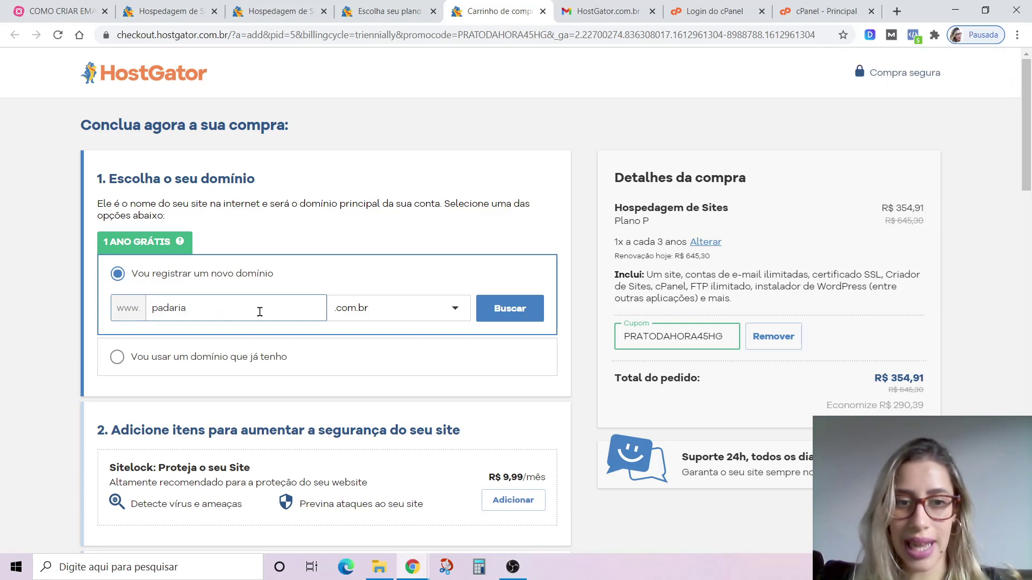
pyautogui.click(505, 309)
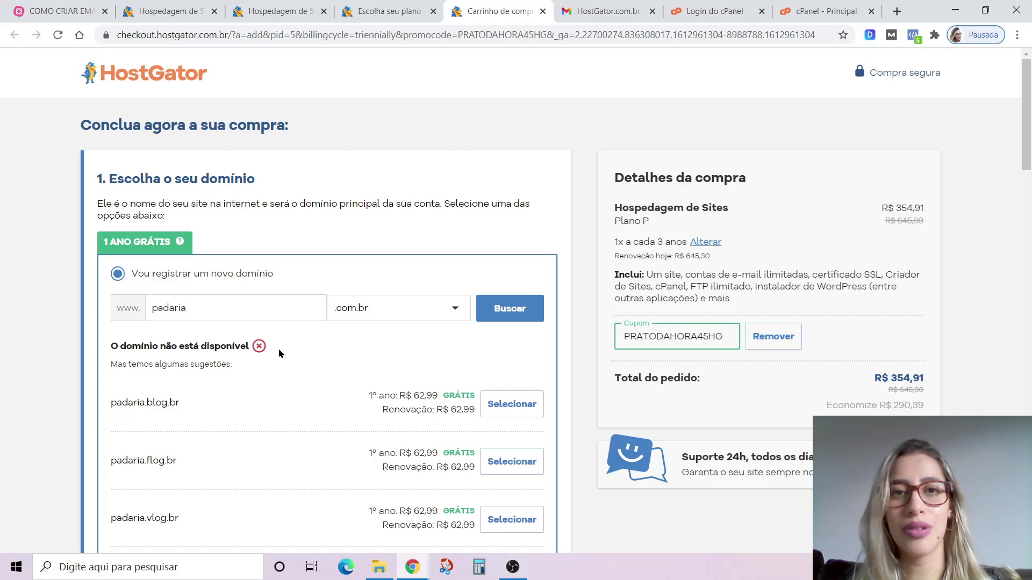
# - Restore the name padariaflordeliz.com.br and search for it again
pyautogui.click(226, 305)
pyautogui.write('flordeliz')
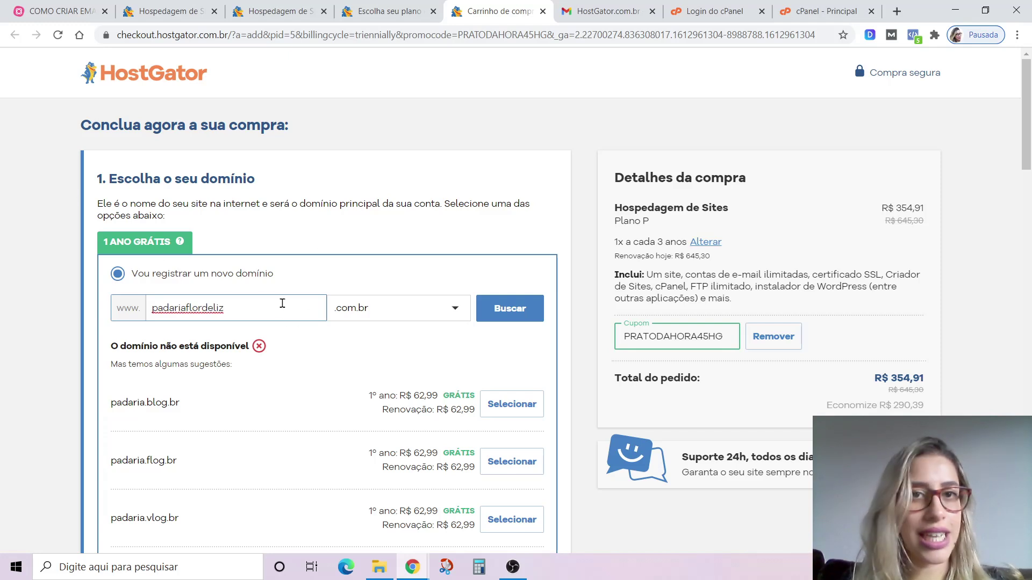
pyautogui.click(499, 309)
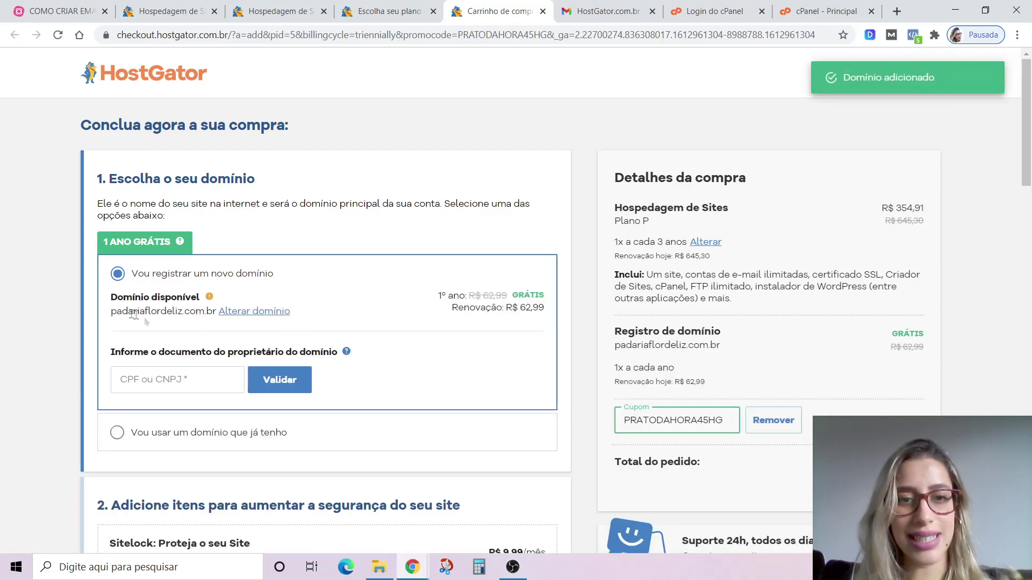
# - Confirm padariaflordeliz.com.br was added, select the CPF/CNPJ field and review 'Crie sua conta'
pyautogui.moveTo(126, 303); pyautogui.dragTo(251, 300)
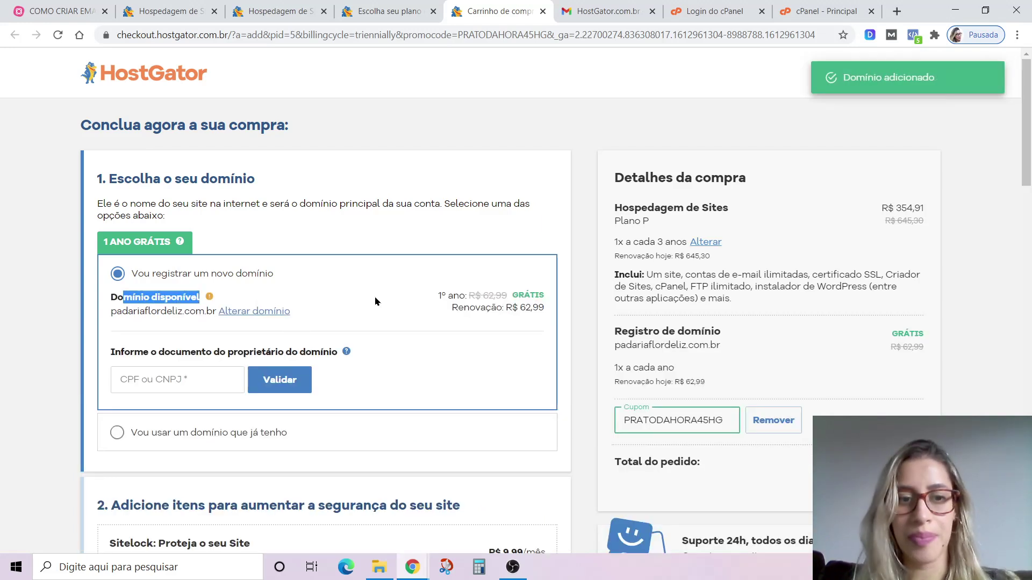
pyautogui.scroll(-2, 206, 373)
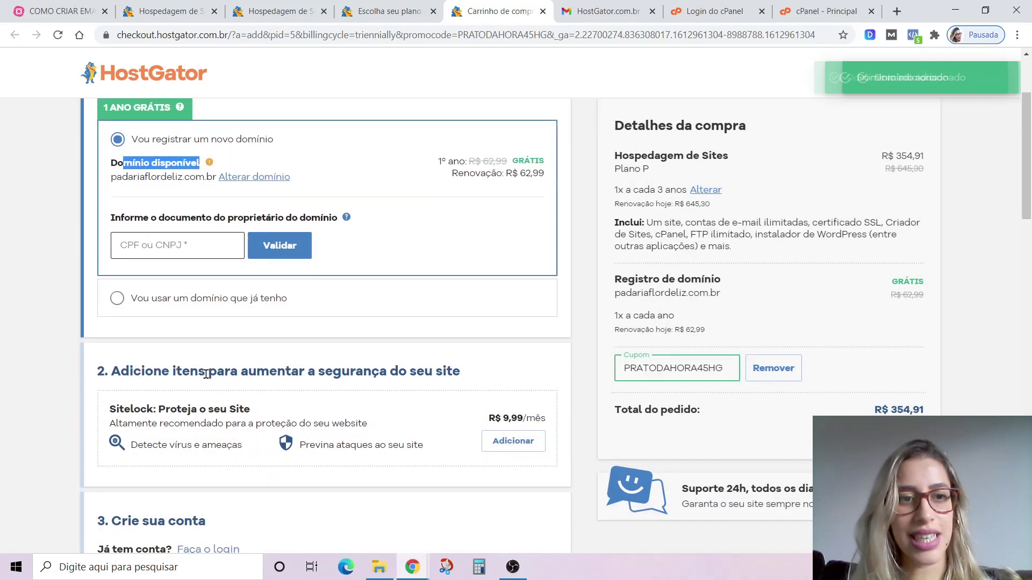
pyautogui.click(141, 243)
pyautogui.scroll(-3, 134, 344)
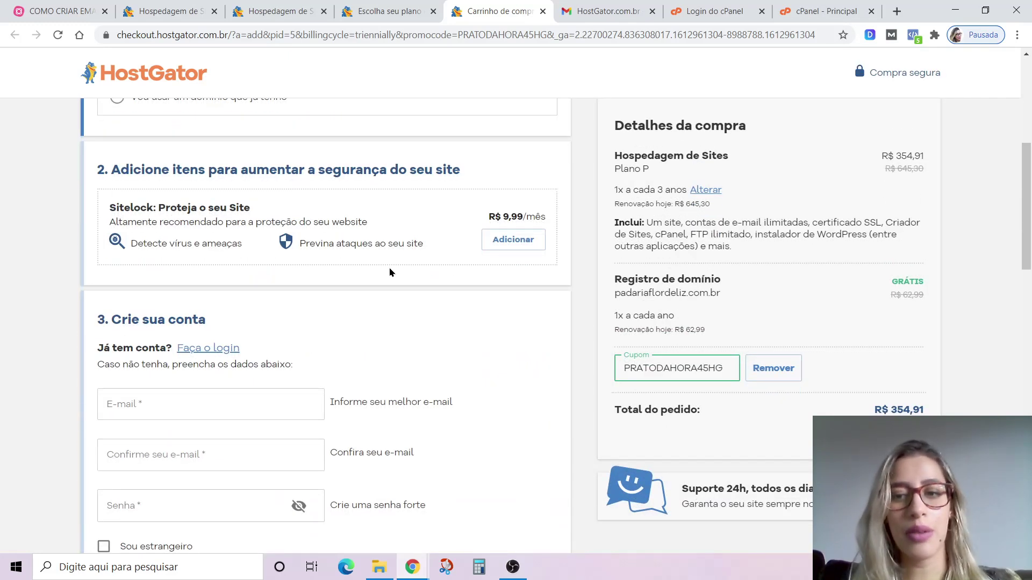
pyautogui.scroll(6, 403, 305)
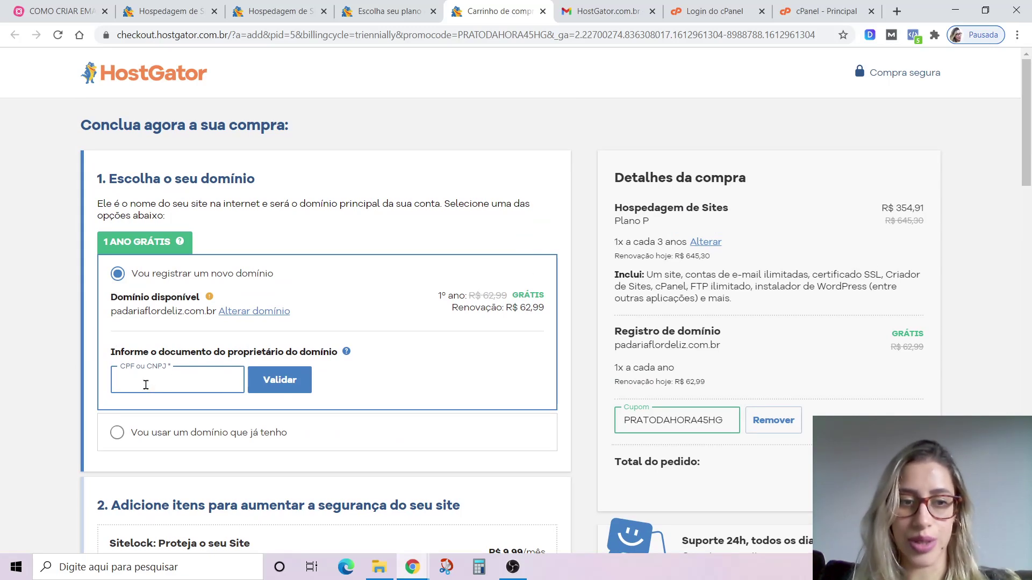
pyautogui.scroll(-6, 145, 383)
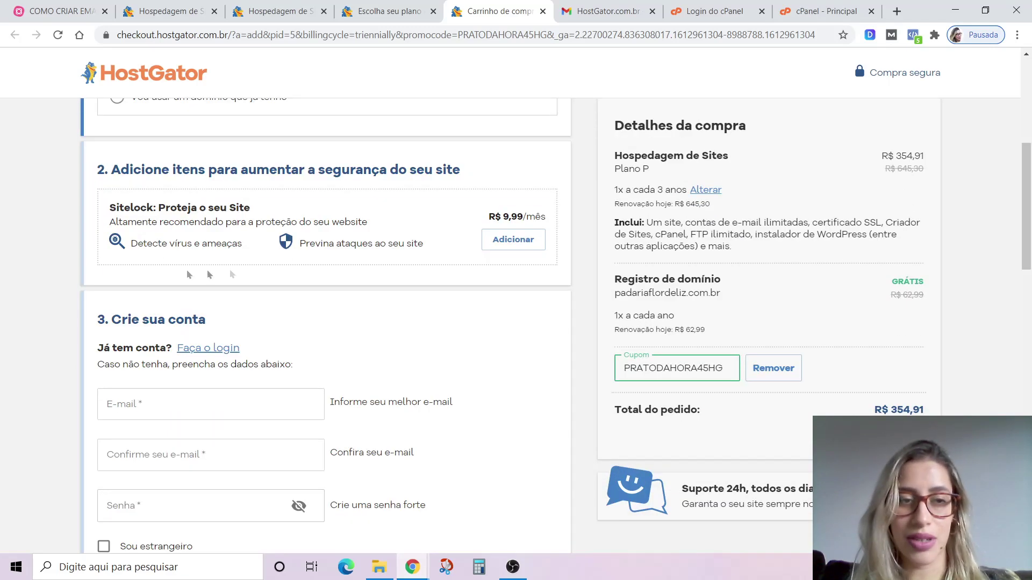
pyautogui.scroll(-2, 248, 283)
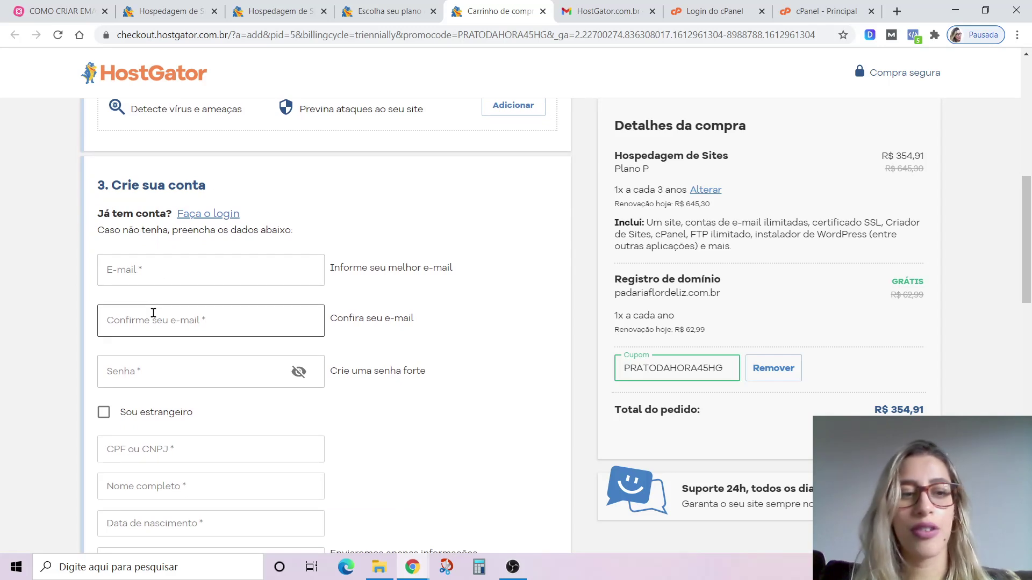
pyautogui.scroll(-2, 113, 417)
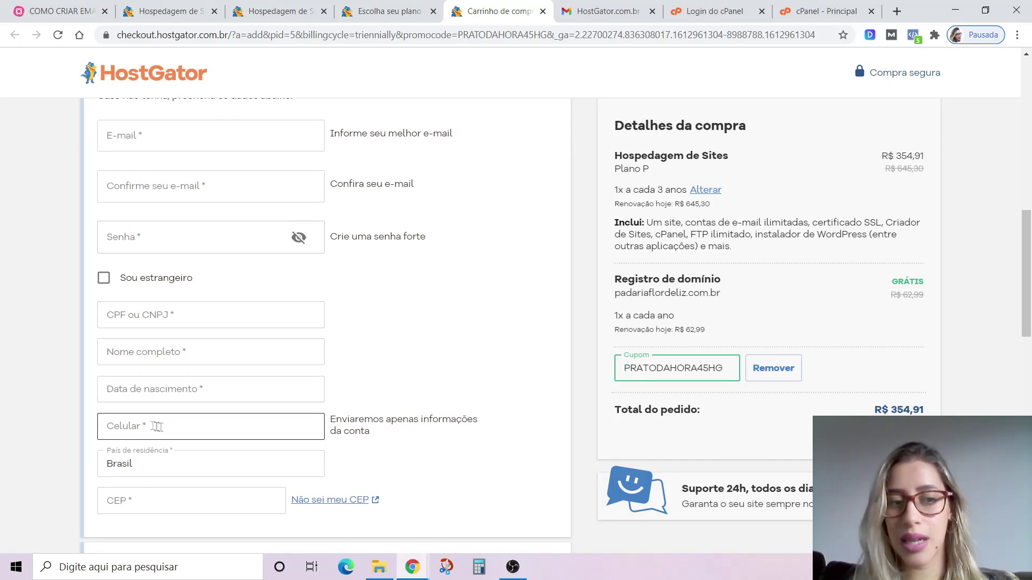
pyautogui.scroll(-2, 156, 426)
# - Accept the auto-renewal and marketing e-mail terms, then remove the PRATODAHORA45HG coupon so the total is R$ 645,30
pyautogui.click(148, 369)
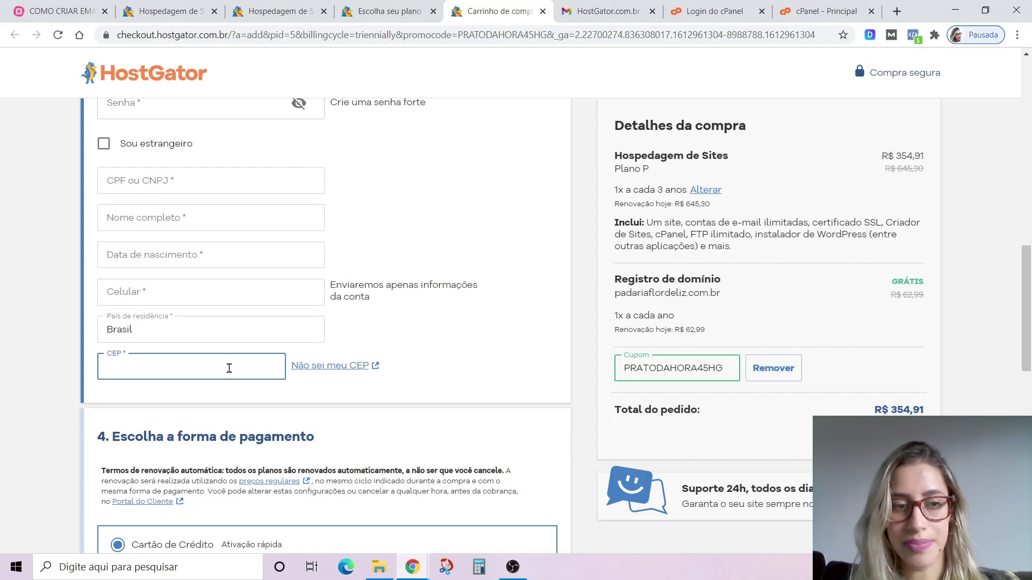
pyautogui.scroll(-4, 241, 365)
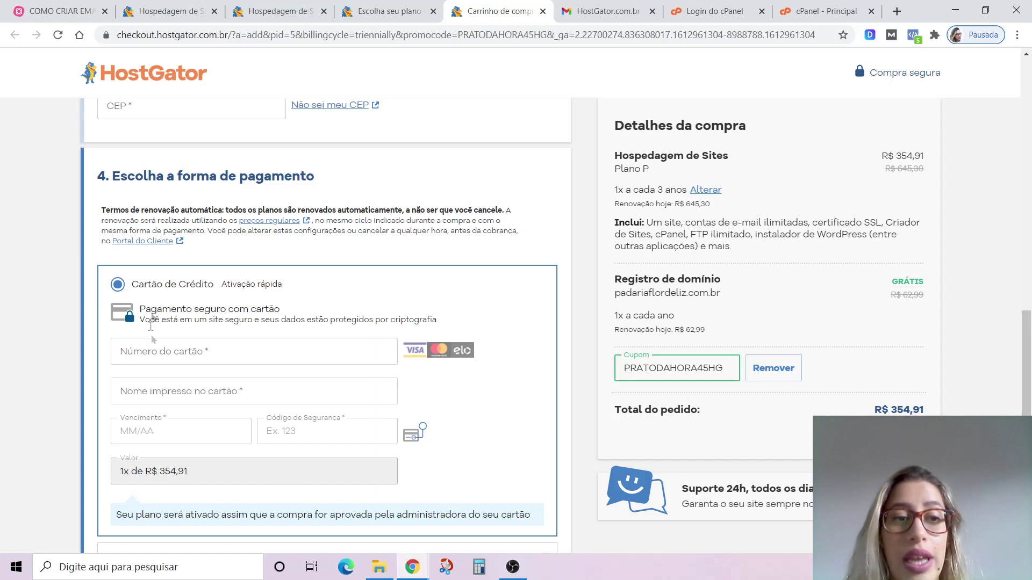
pyautogui.scroll(-3, 199, 305)
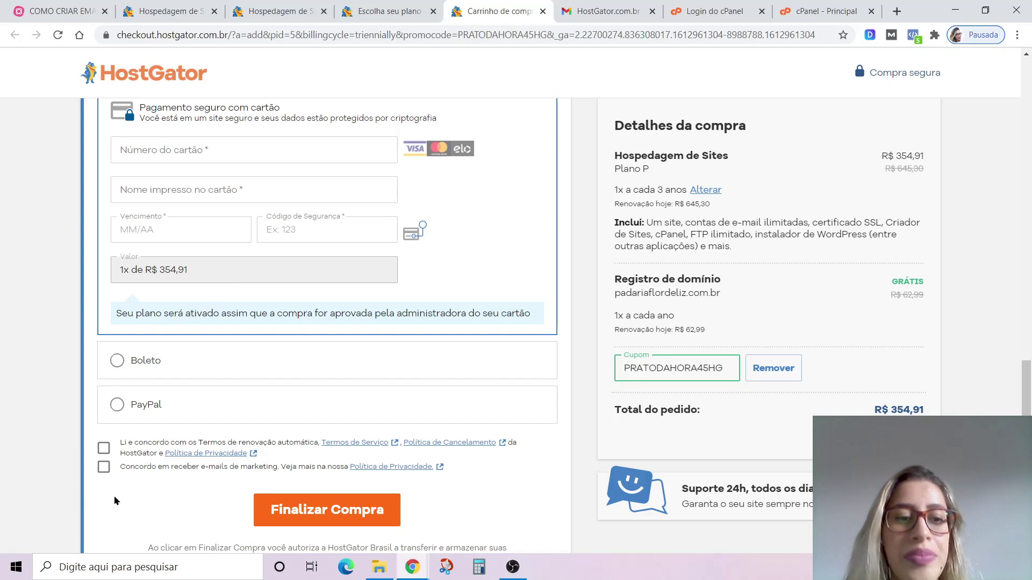
pyautogui.click(103, 448)
pyautogui.click(104, 466)
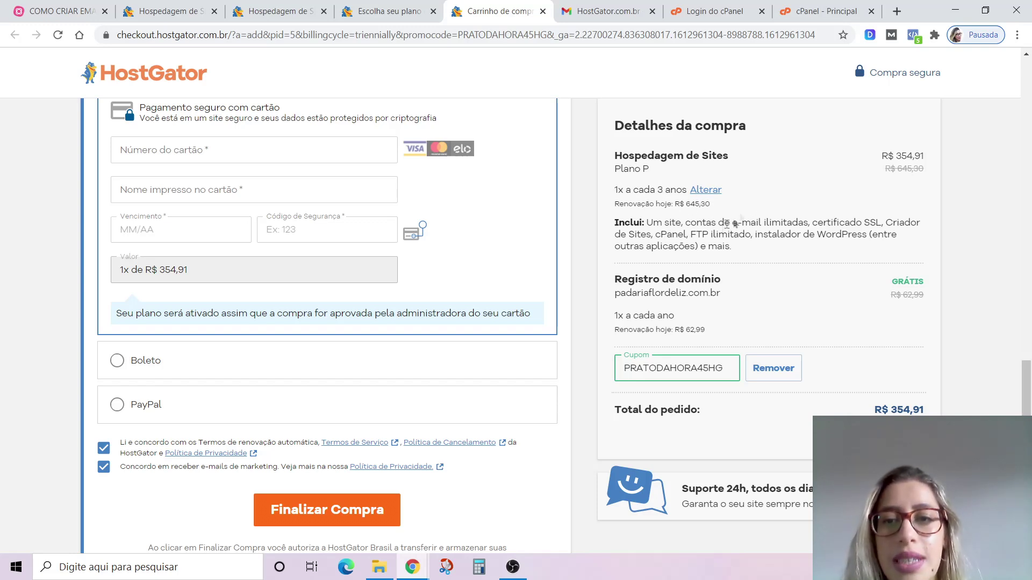
pyautogui.click(774, 368)
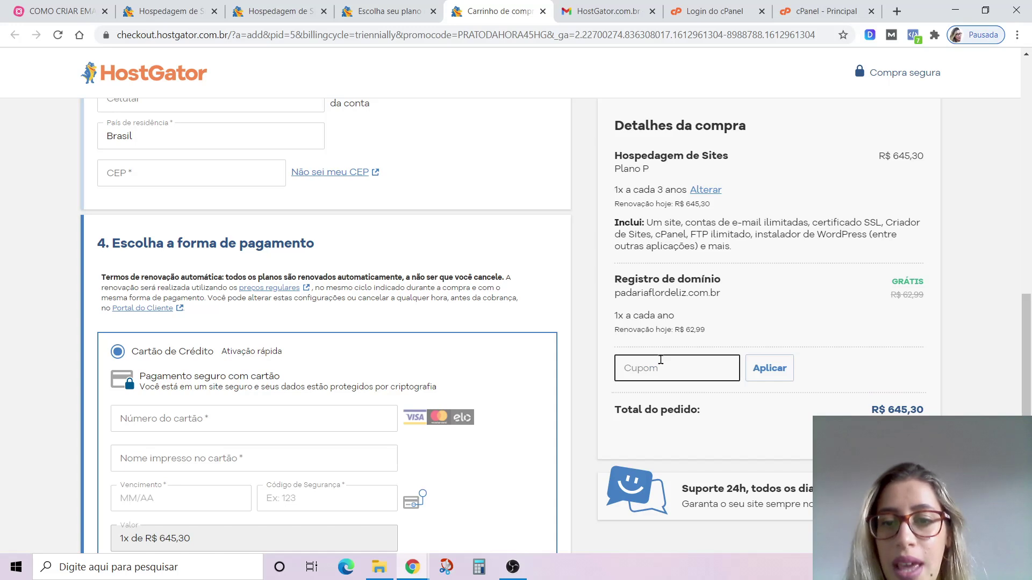
# - Try Finalizar Compra on the coupon-free R$ 645,30 order, leaving the account sign-up fields unfilled
pyautogui.click(639, 373)
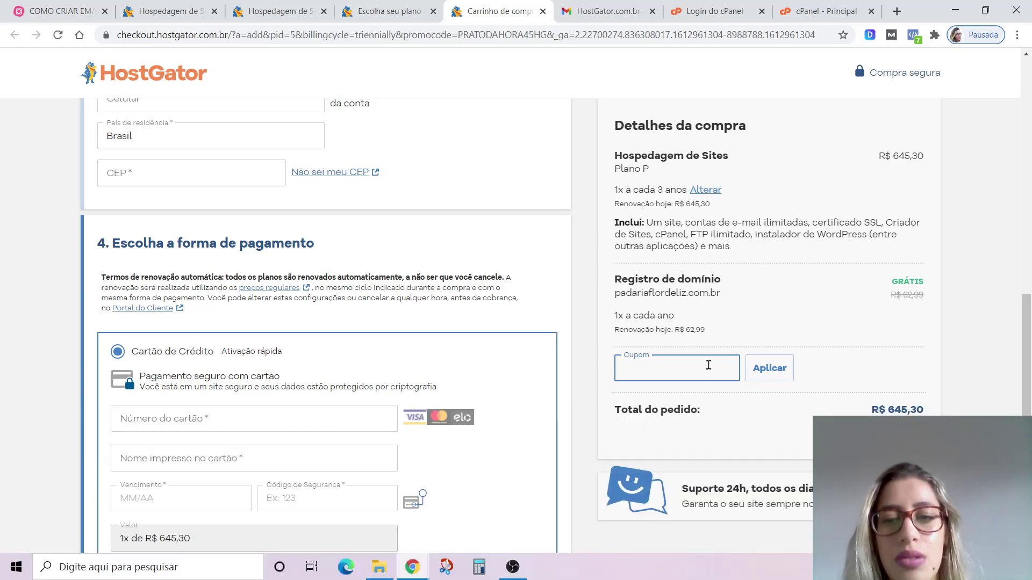
pyautogui.scroll(-2, 708, 365)
pyautogui.scroll(-6, 526, 423)
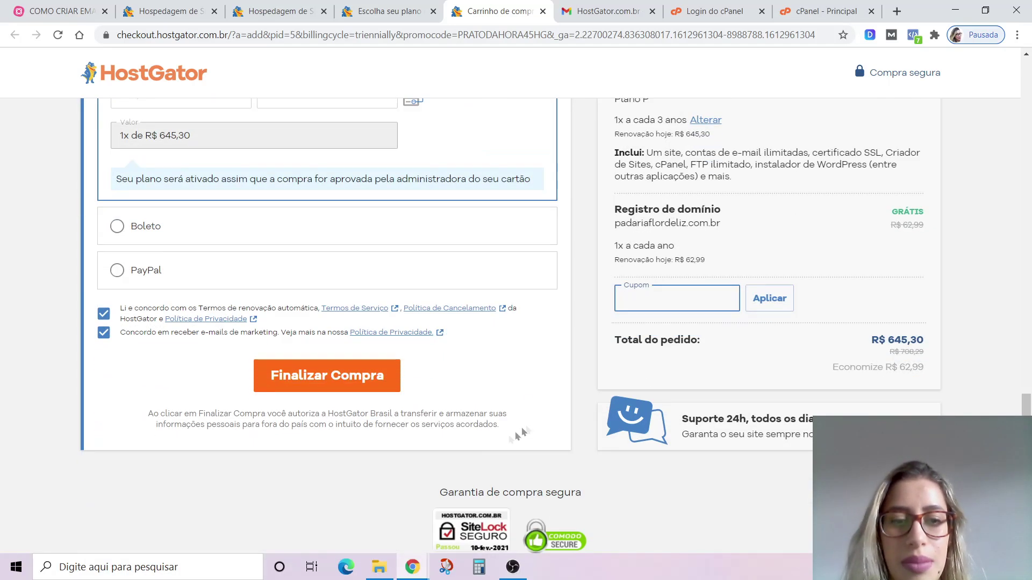
pyautogui.click(302, 387)
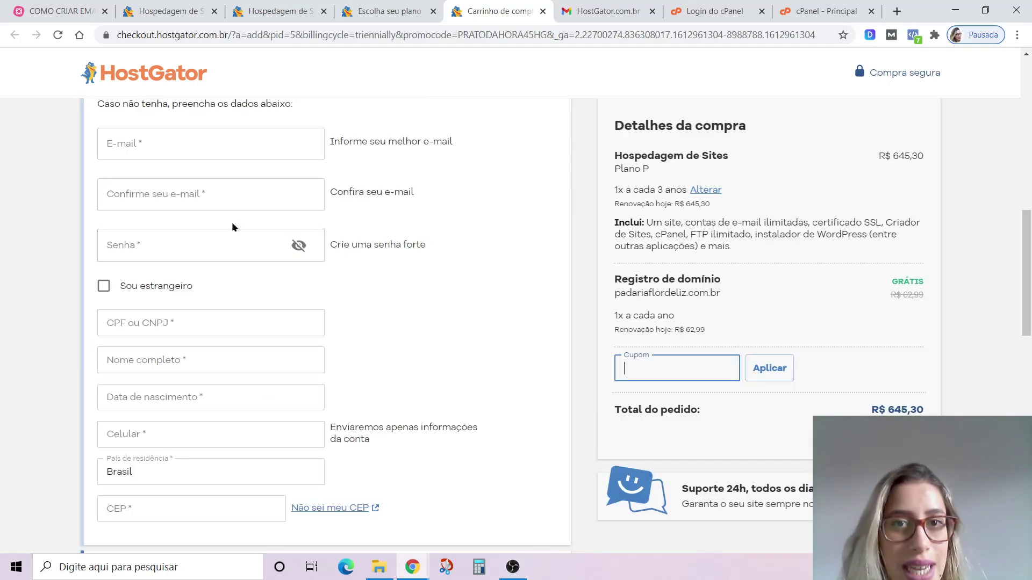
# - Follow Acessar cPanel in the HostGator welcome e-mail to reach the cPanel login page
pyautogui.click(621, 11)
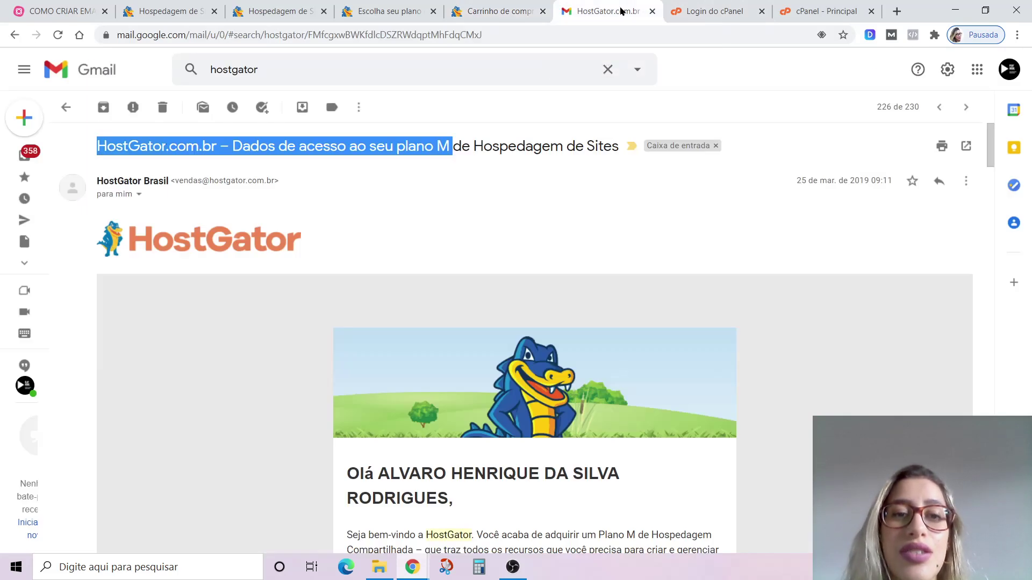
pyautogui.scroll(-1, 441, 282)
pyautogui.scroll(-6, 442, 282)
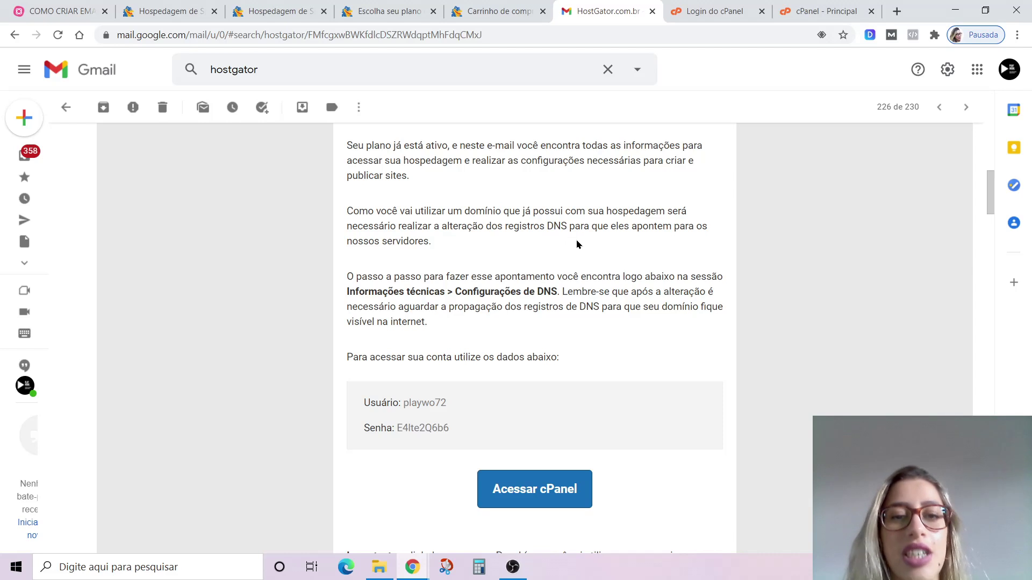
pyautogui.scroll(-1, 532, 258)
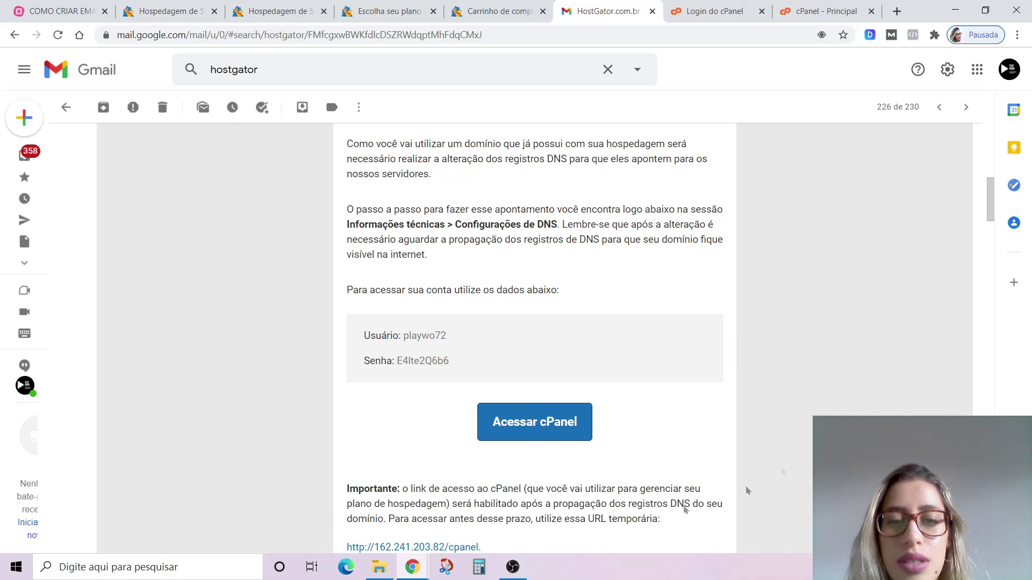
pyautogui.click(527, 424)
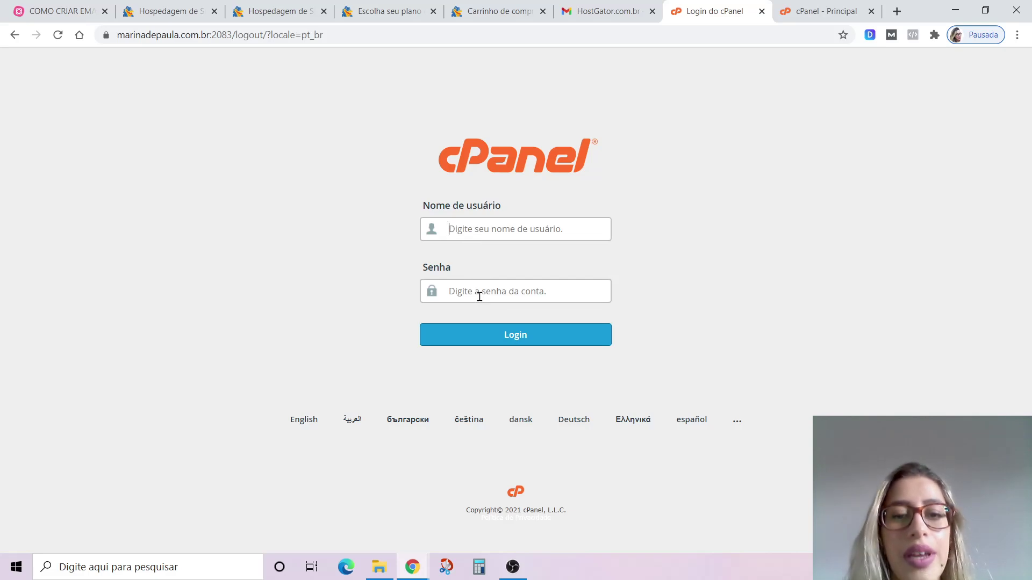
# - From the cPanel dashboard's E-MAIL section, open Contas de e-mail, which lists 11 accounts
pyautogui.click(811, 21)
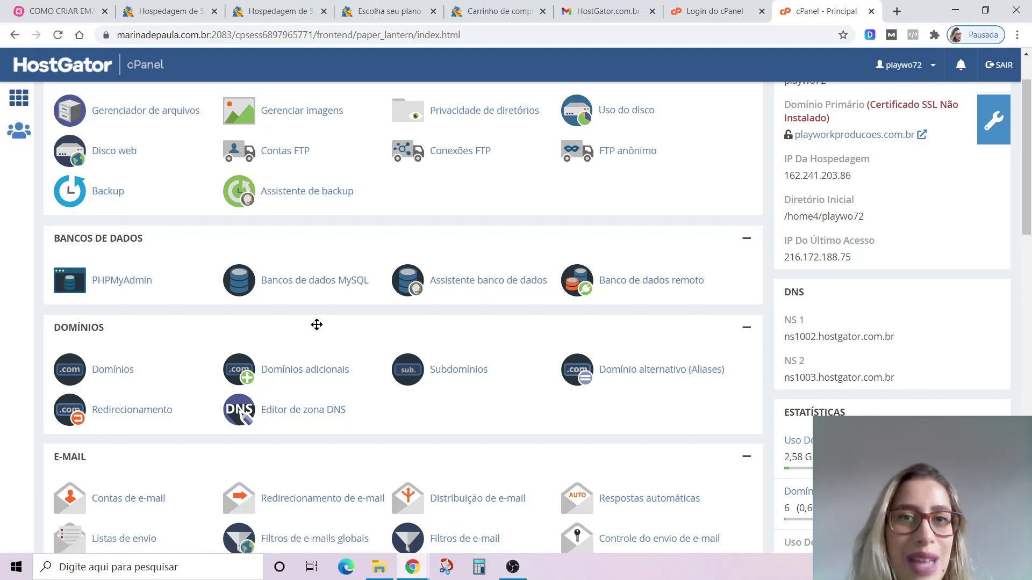
pyautogui.scroll(-1, 223, 371)
pyautogui.scroll(-2, 223, 370)
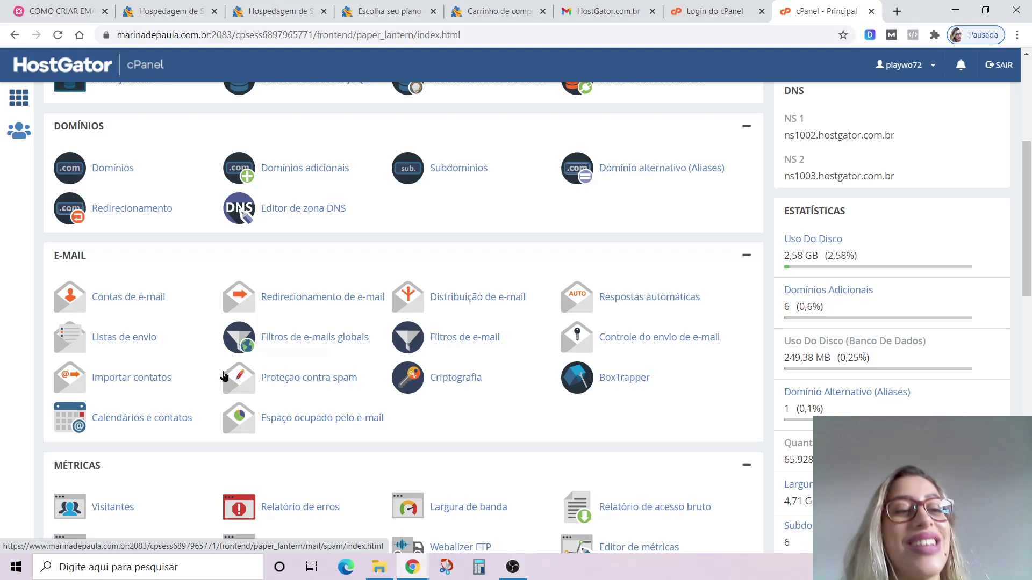
pyautogui.scroll(5, 226, 375)
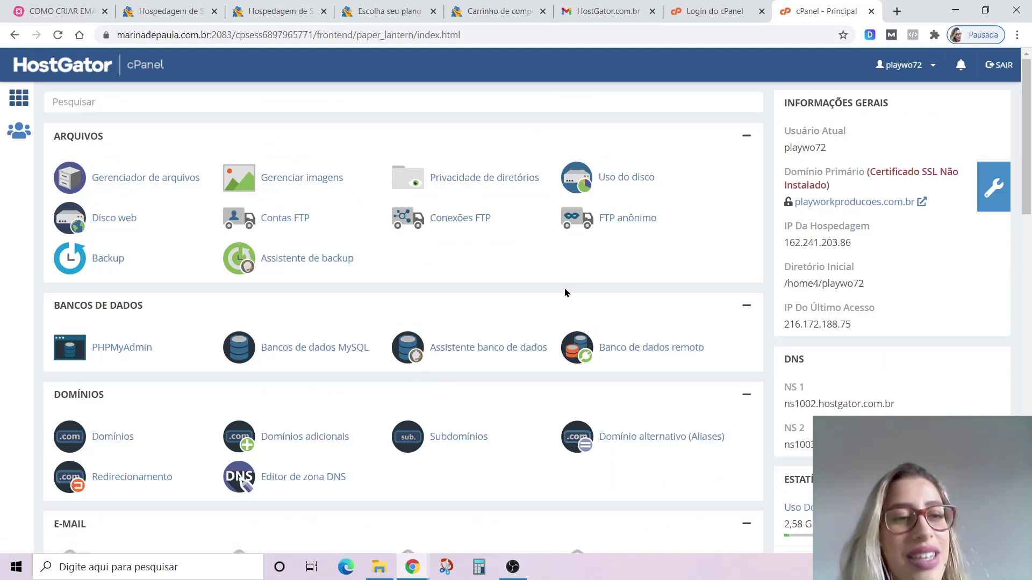
pyautogui.scroll(-1, 86, 211)
pyautogui.scroll(-2, 86, 211)
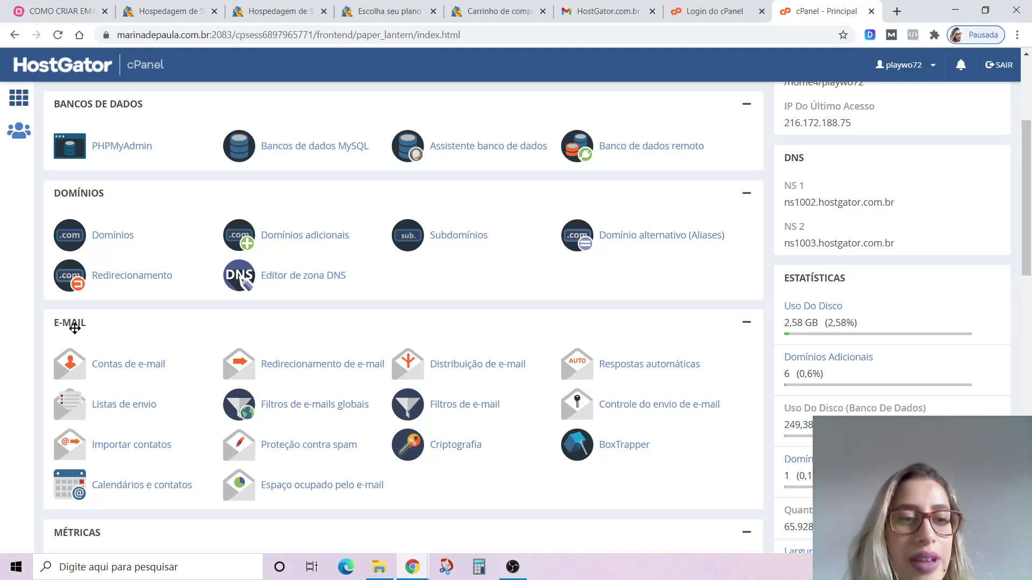
pyautogui.click(104, 368)
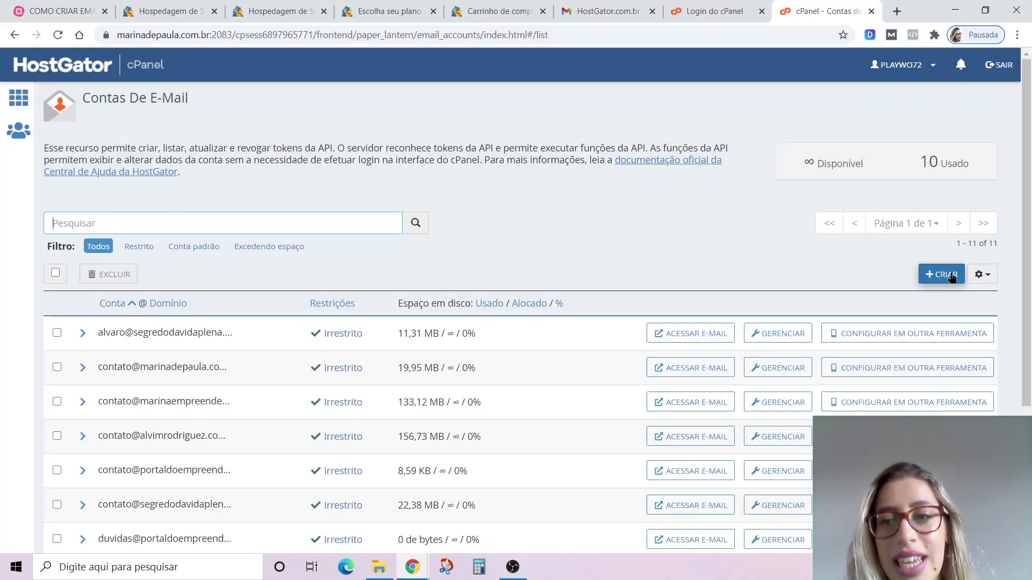
# - Start a new e-mail account on the marinadepaula.com.br domain
pyautogui.click(946, 276)
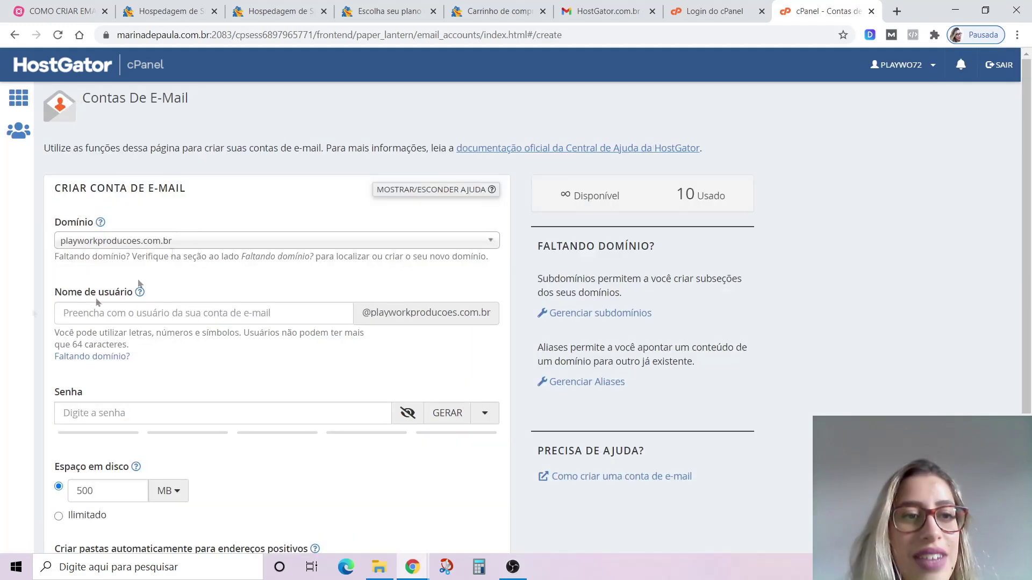
pyautogui.click(120, 245)
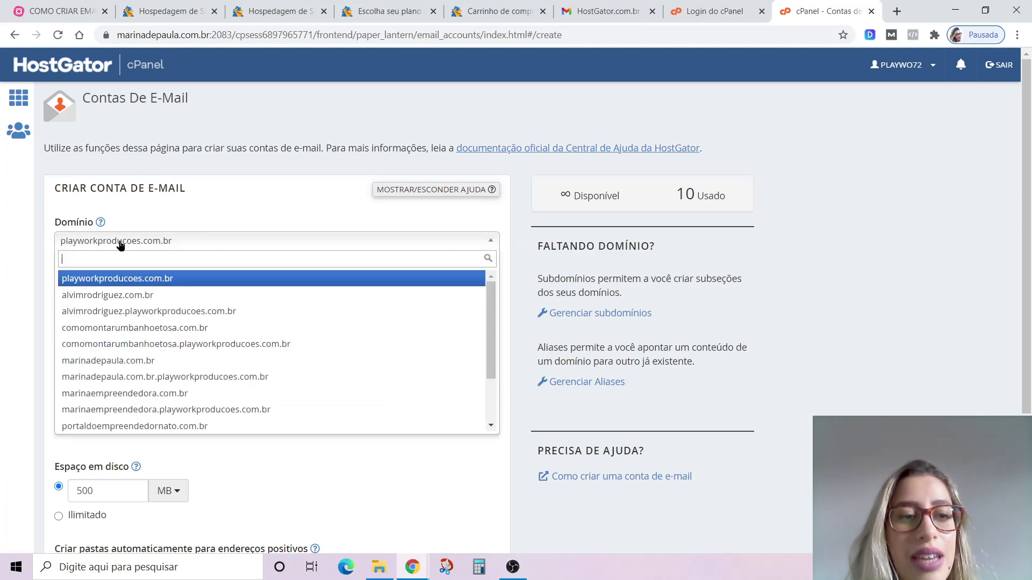
pyautogui.click(112, 361)
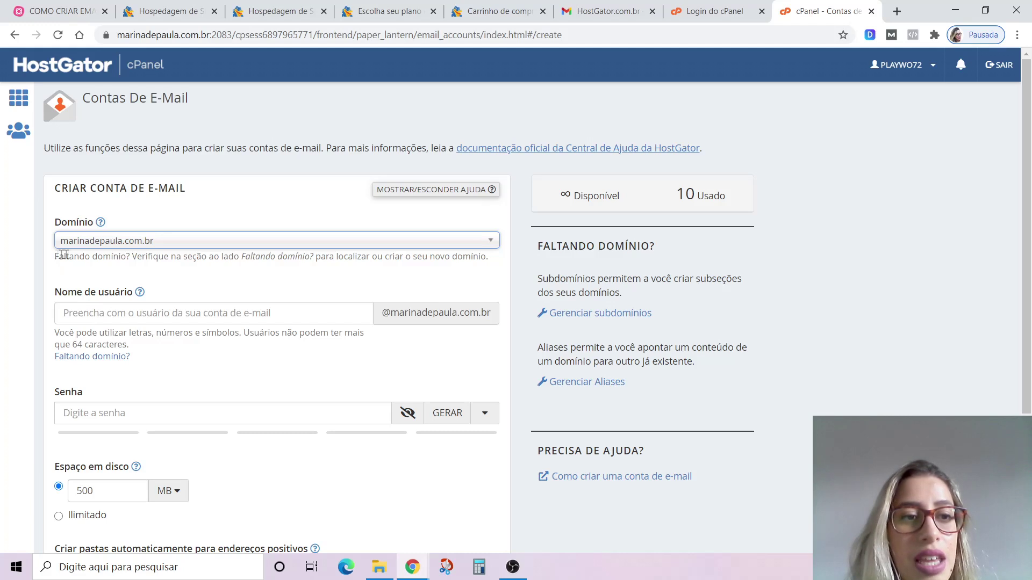
# - Enter the username atendimento, replacing the earlier tries vendas and suporte
pyautogui.click(86, 312)
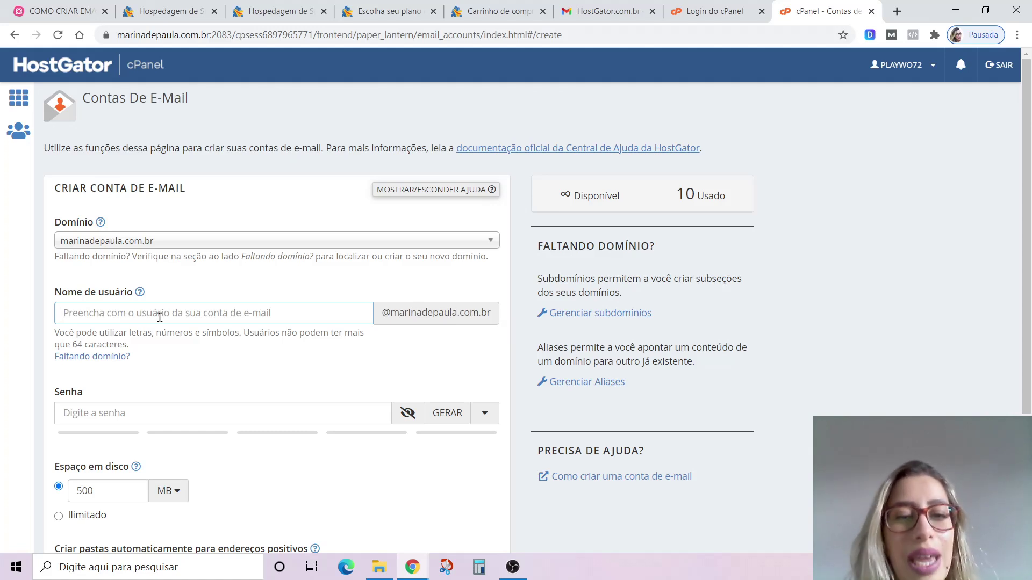
pyautogui.write('vendas')
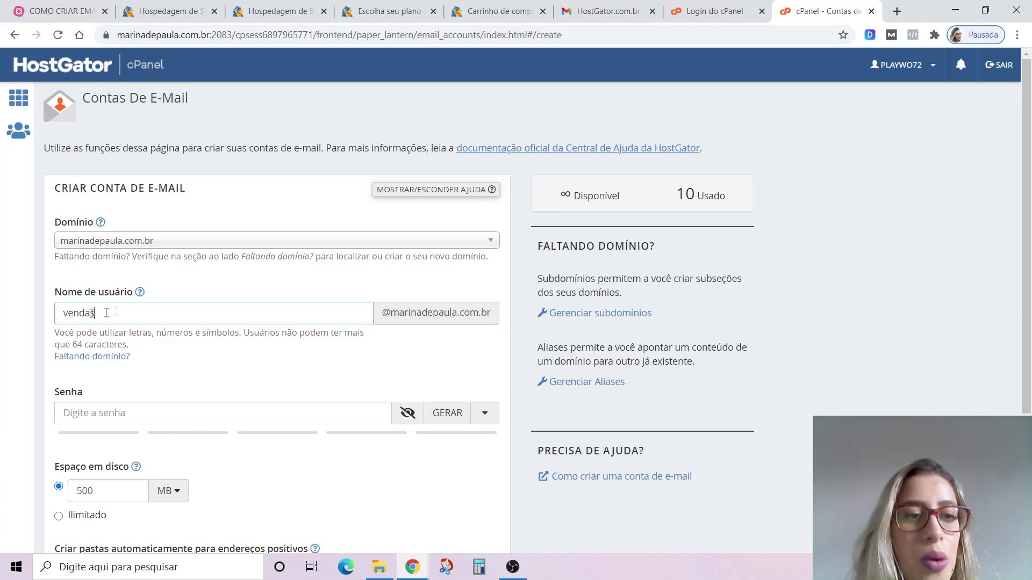
pyautogui.moveTo(93, 313); pyautogui.dragTo(72, 303)
pyautogui.write('suporte')
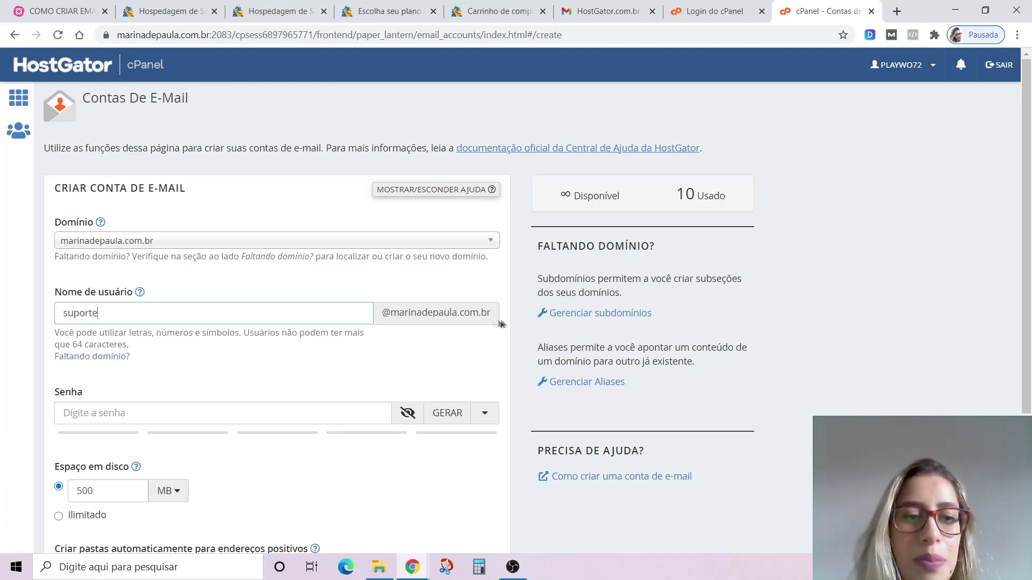
pyautogui.moveTo(99, 309); pyautogui.dragTo(4, 317)
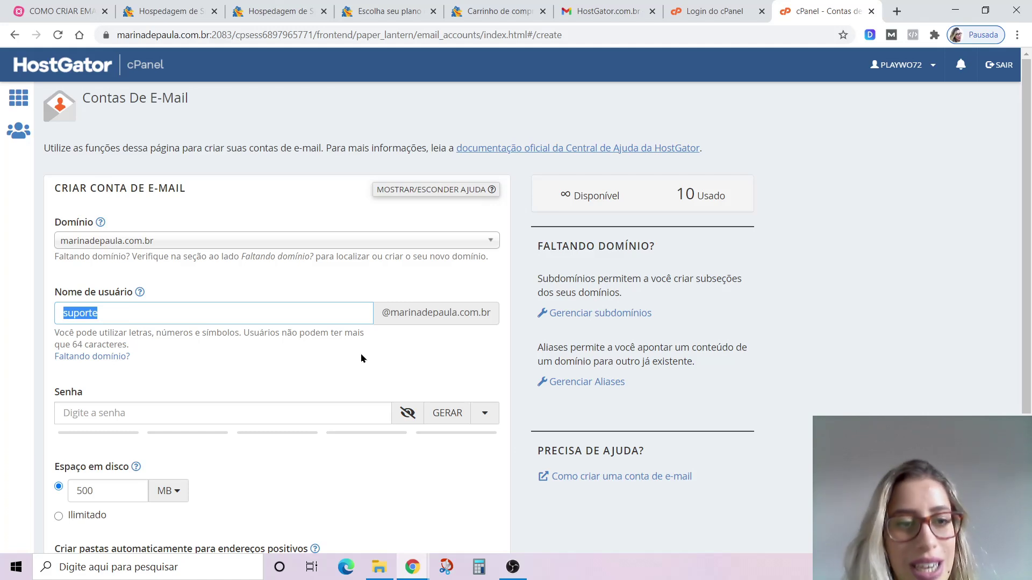
pyautogui.write('atendimento')
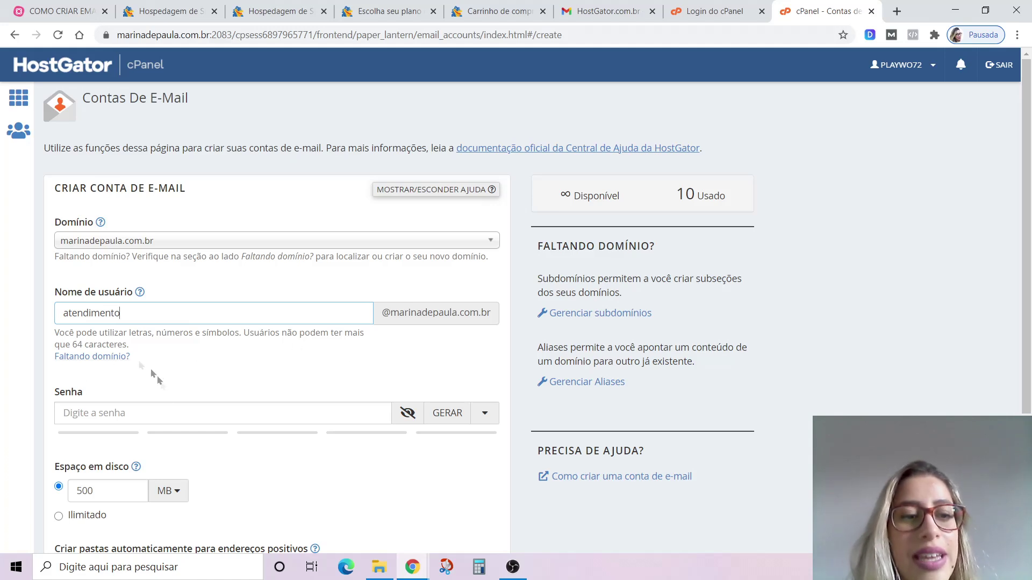
pyautogui.click(126, 413)
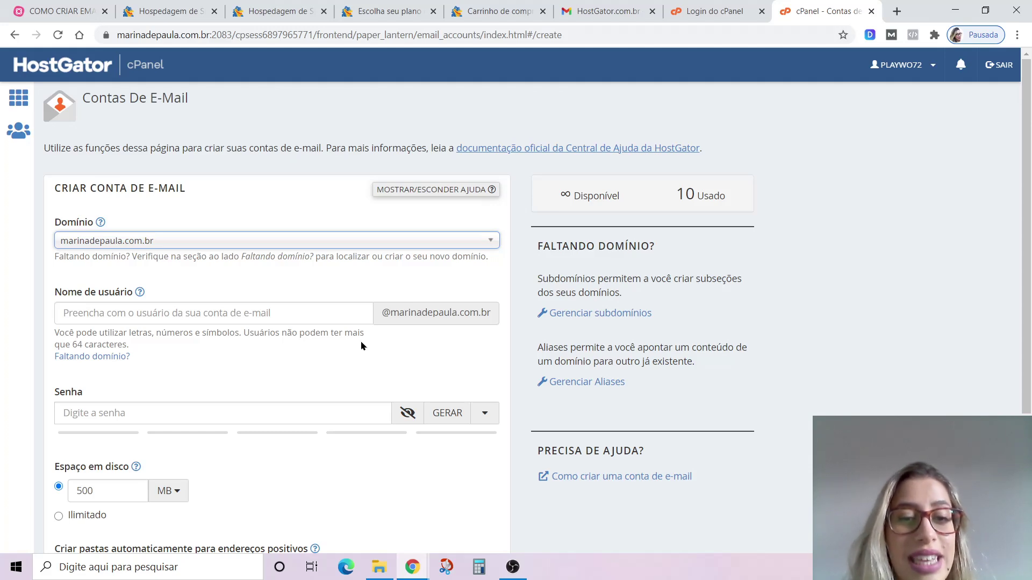
# - Generate a strong password, choose Ilimitado disk space, and create the vendas mailbox
pyautogui.click(444, 419)
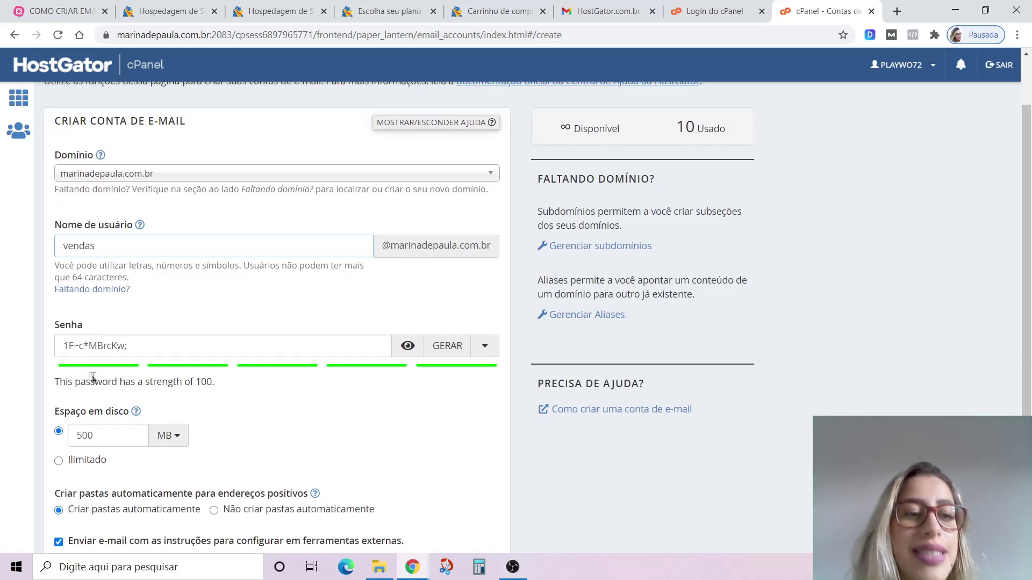
pyautogui.scroll(-3, 92, 378)
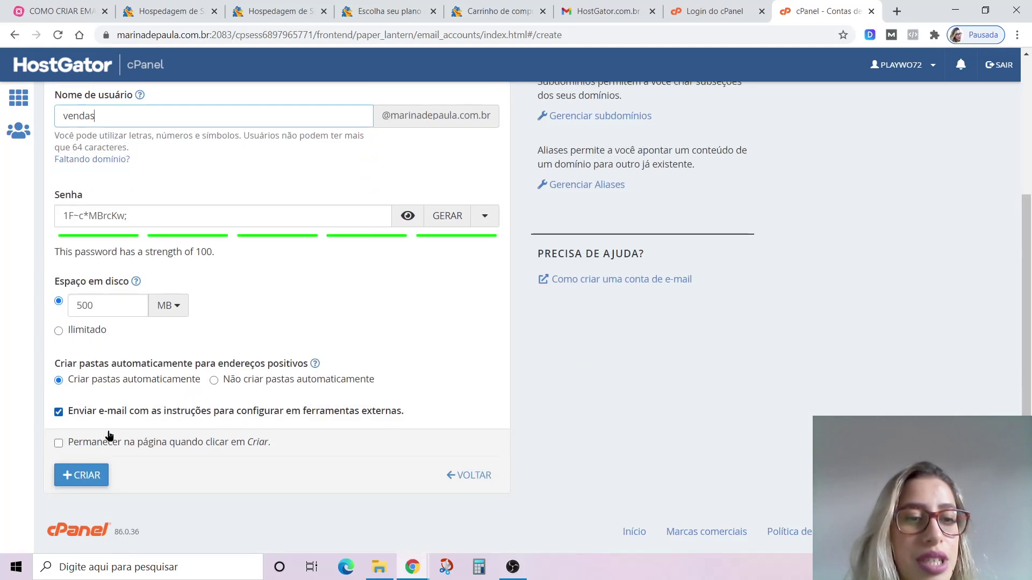
pyautogui.click(58, 331)
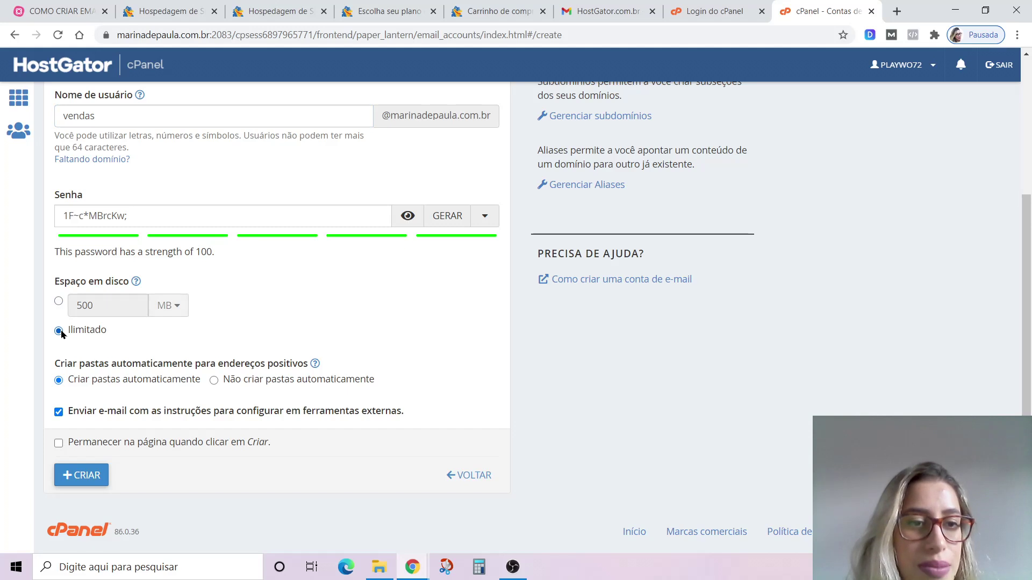
pyautogui.click(98, 477)
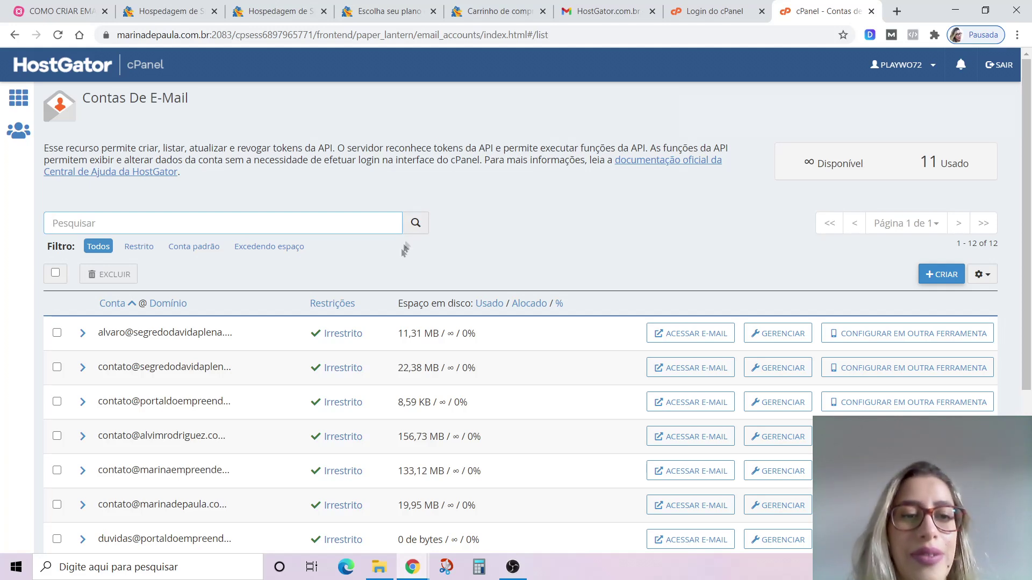
# - Open ACESSAR E-MAIL on the vendas row of the e-mail accounts list
pyautogui.scroll(-3, 173, 431)
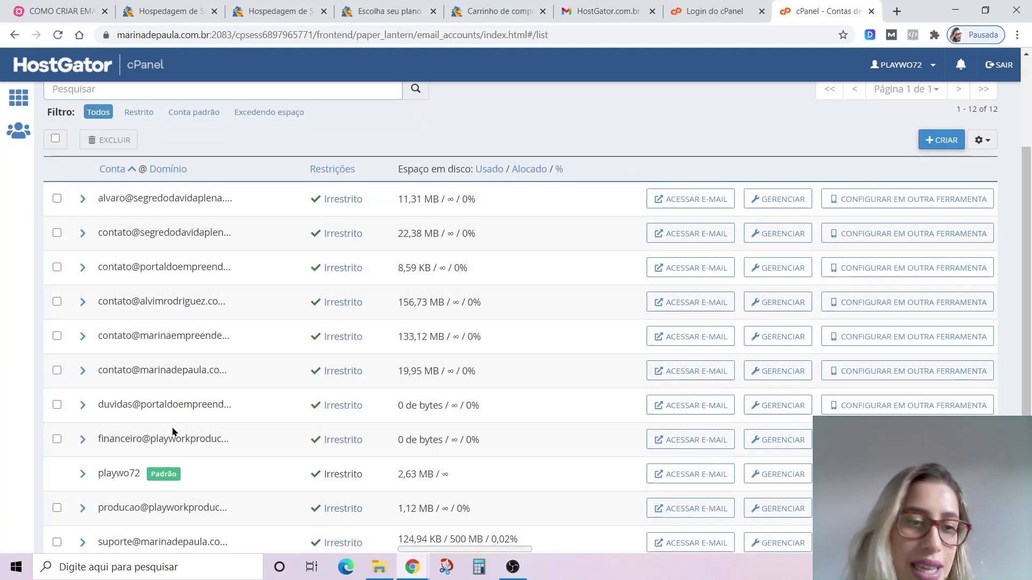
pyautogui.scroll(-3, 185, 429)
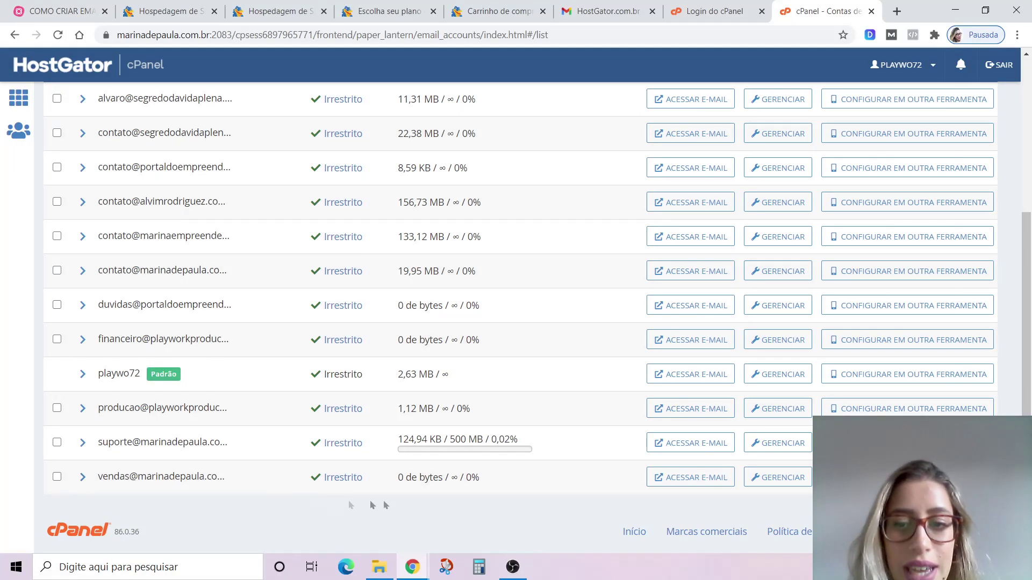
pyautogui.click(688, 478)
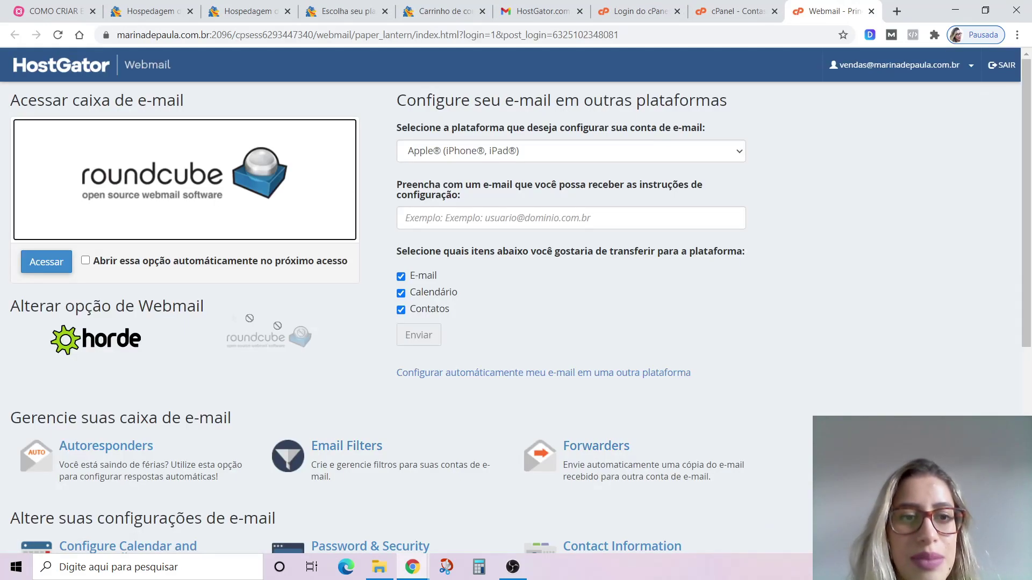
# - Tick 'Abrir essa opção automáticamente no próximo acesso' and enter the vendas inbox through Roundcube
pyautogui.click(86, 260)
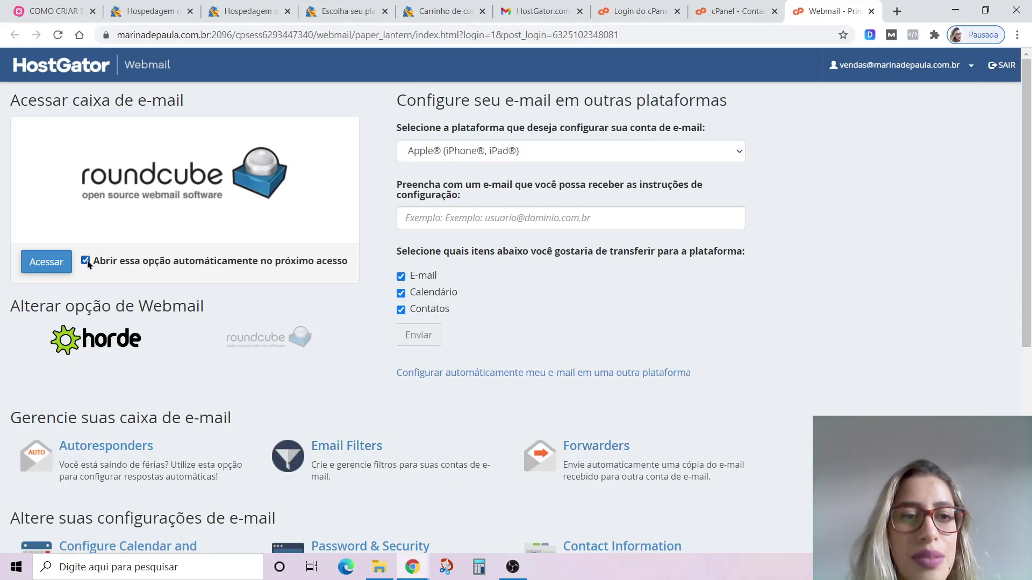
pyautogui.click(47, 262)
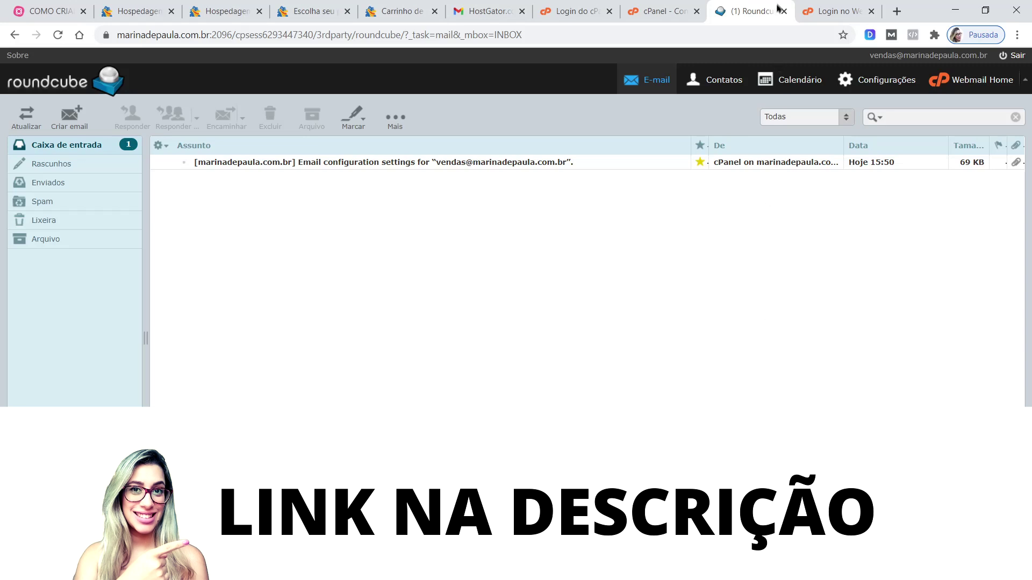
pyautogui.click(831, 11)
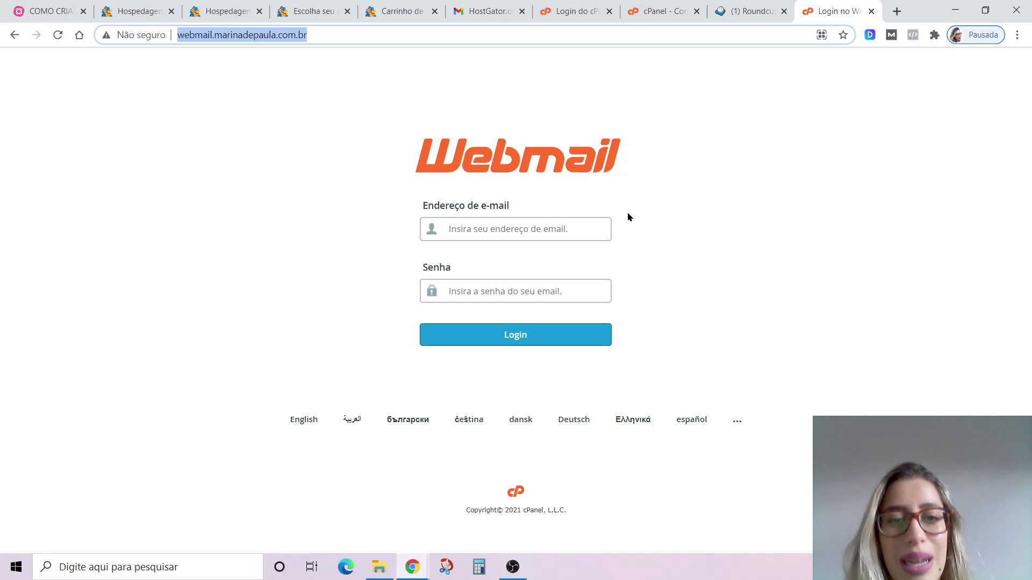
pyautogui.click(498, 230)
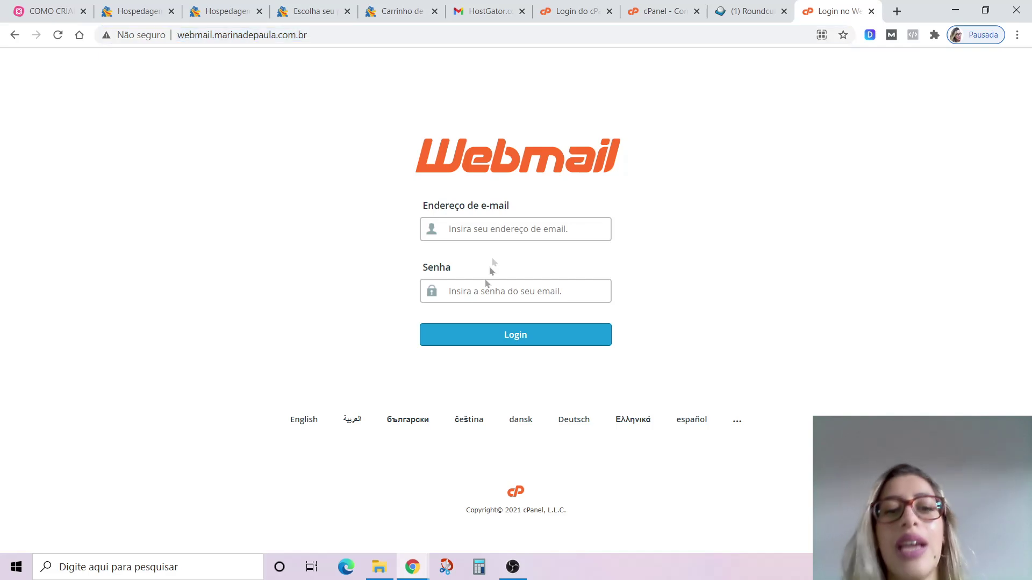
pyautogui.click(474, 291)
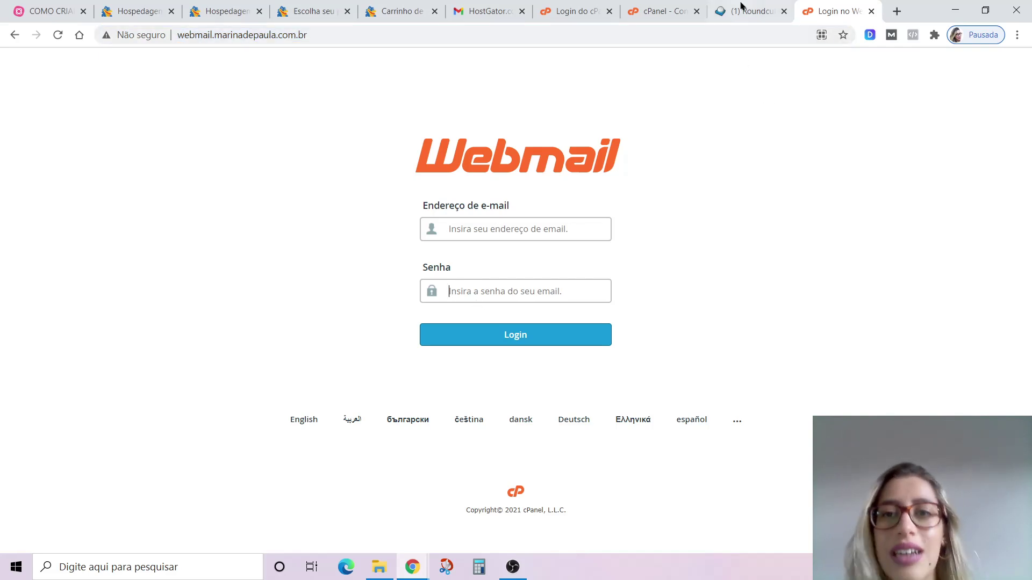
pyautogui.click(744, 10)
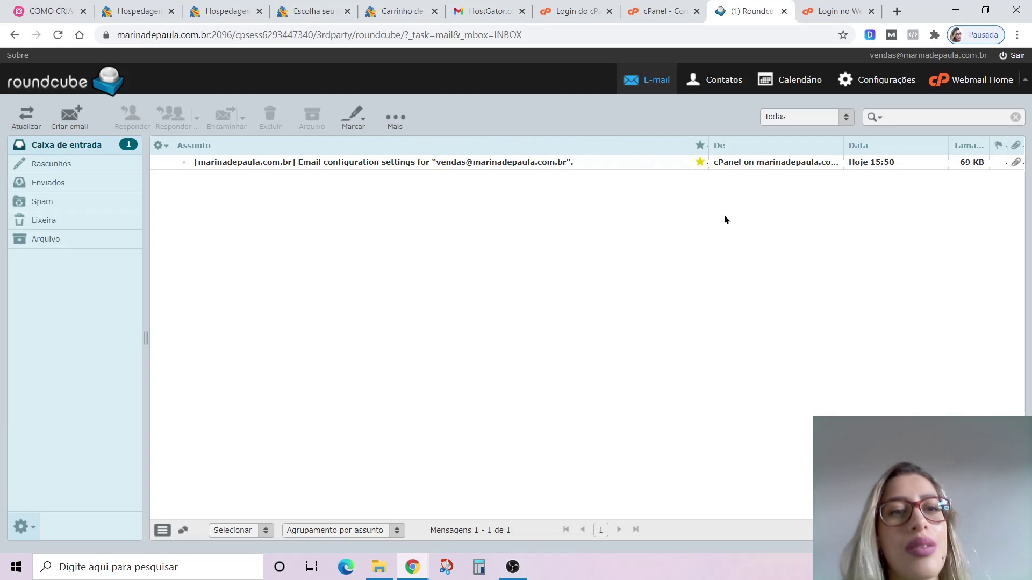
# - Check the Rascunhos, Enviados, Spam, Lixeira and Arquivo folders in Roundcube
pyautogui.hotkey('ctrl', 'Tab')
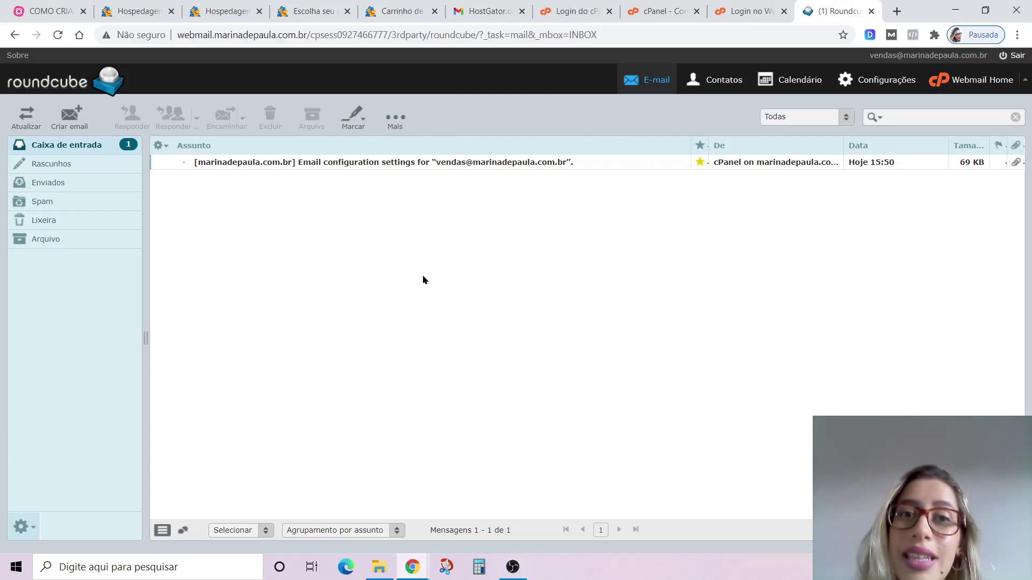
pyautogui.click(44, 166)
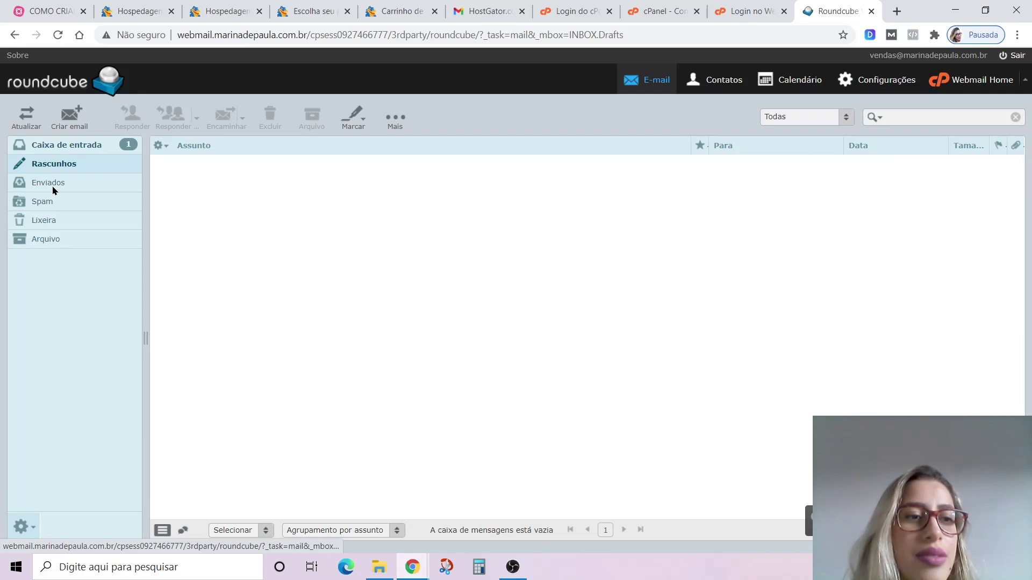
pyautogui.click(54, 188)
pyautogui.click(53, 203)
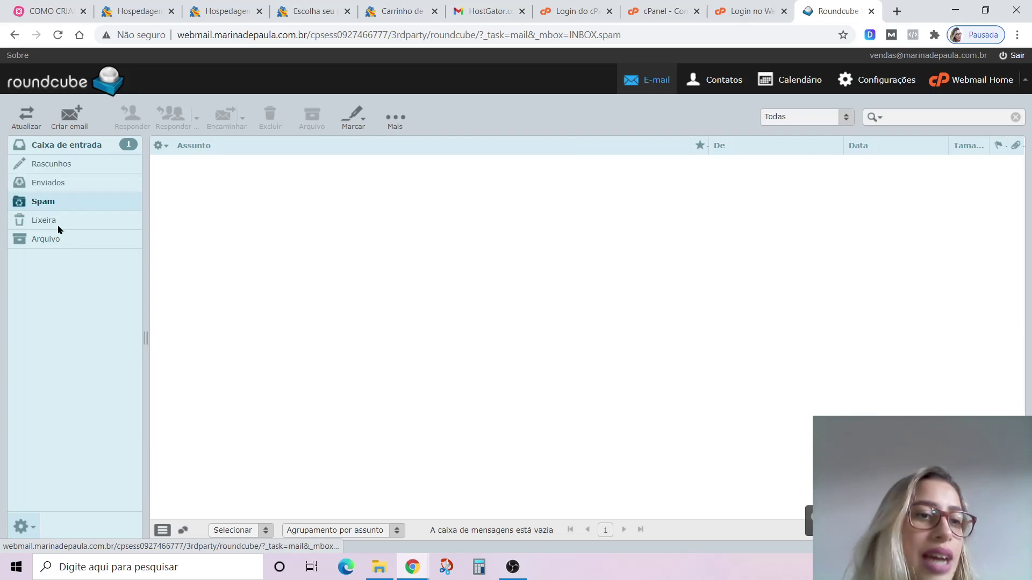
pyautogui.click(59, 228)
pyautogui.click(63, 243)
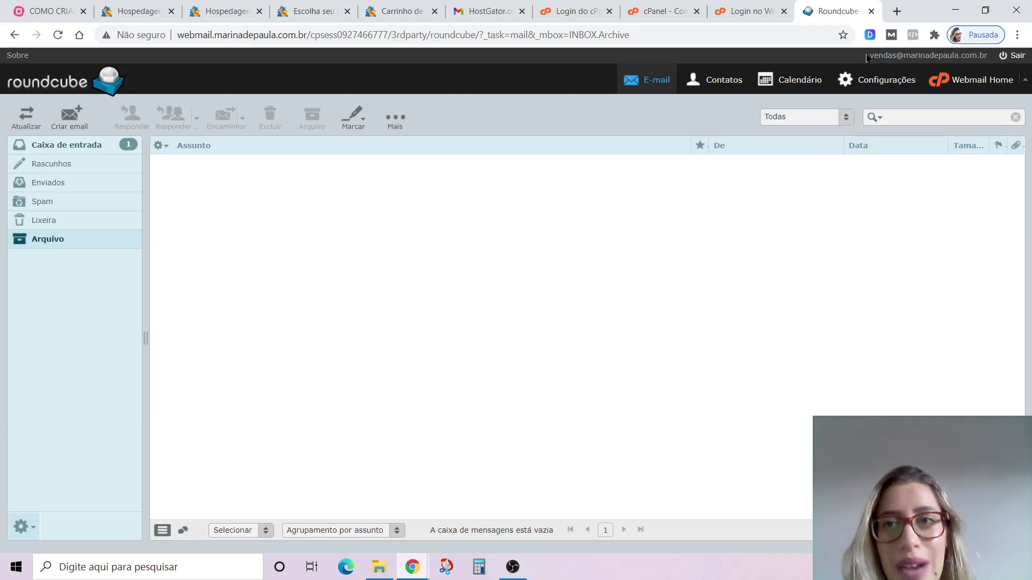
# - Highlight the logged-in address, return to Caixa de entrada, then switch back to MindMeister
pyautogui.moveTo(867, 59); pyautogui.dragTo(1003, 50)
pyautogui.click(586, 292)
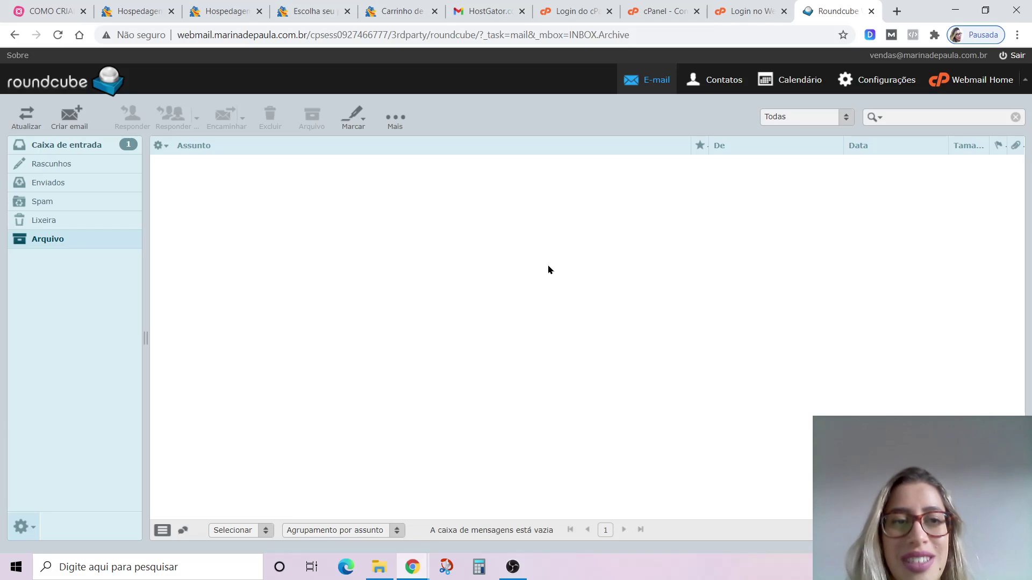
pyautogui.click(115, 146)
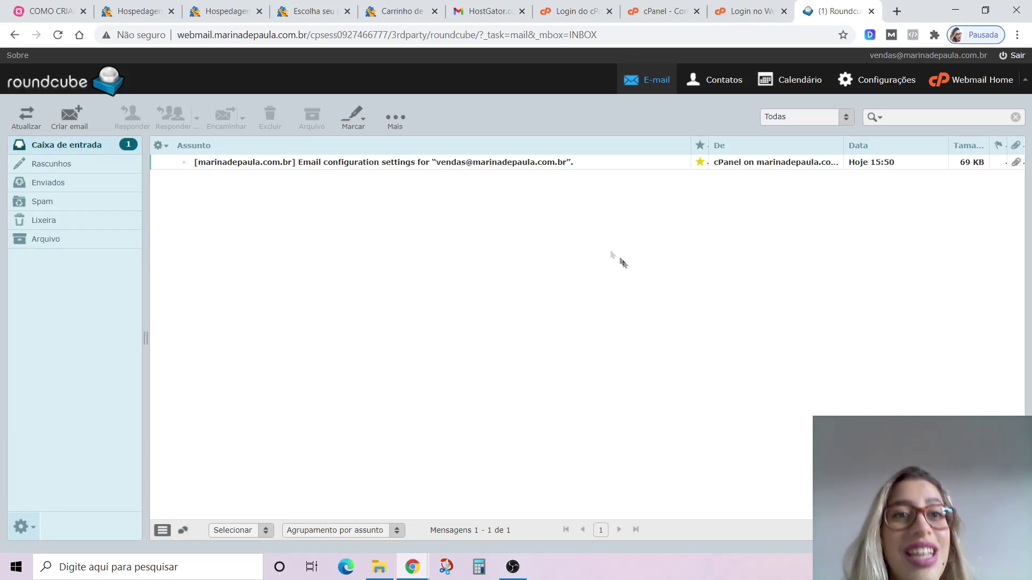
pyautogui.hotkey('ctrl', '1')
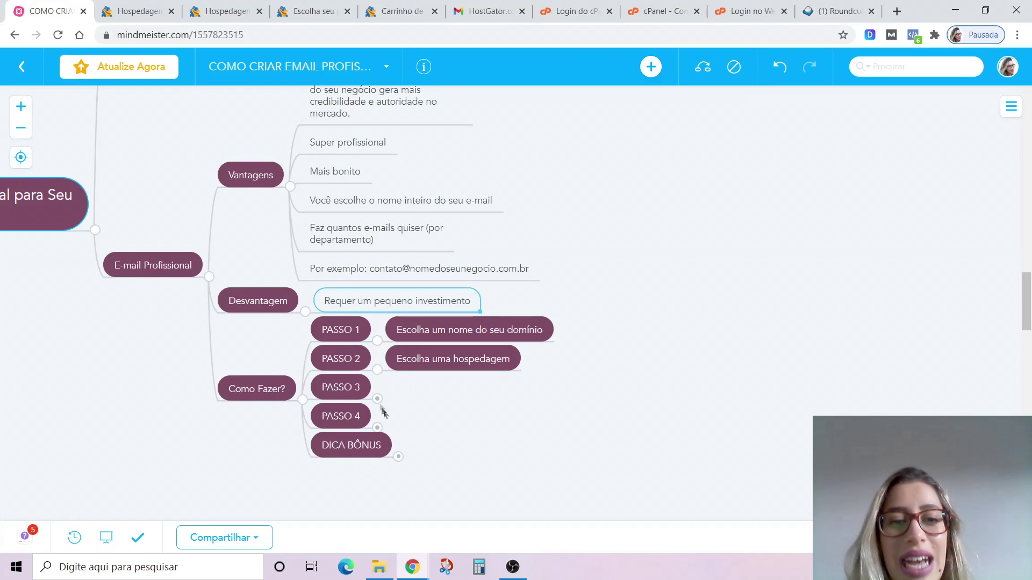
# - Expand PASSO 3, PASSO 4 and DICA BÔNUS to show 'Acesse o Cpanel', 'Crie seu e-mail' and the site tip
pyautogui.click(378, 400)
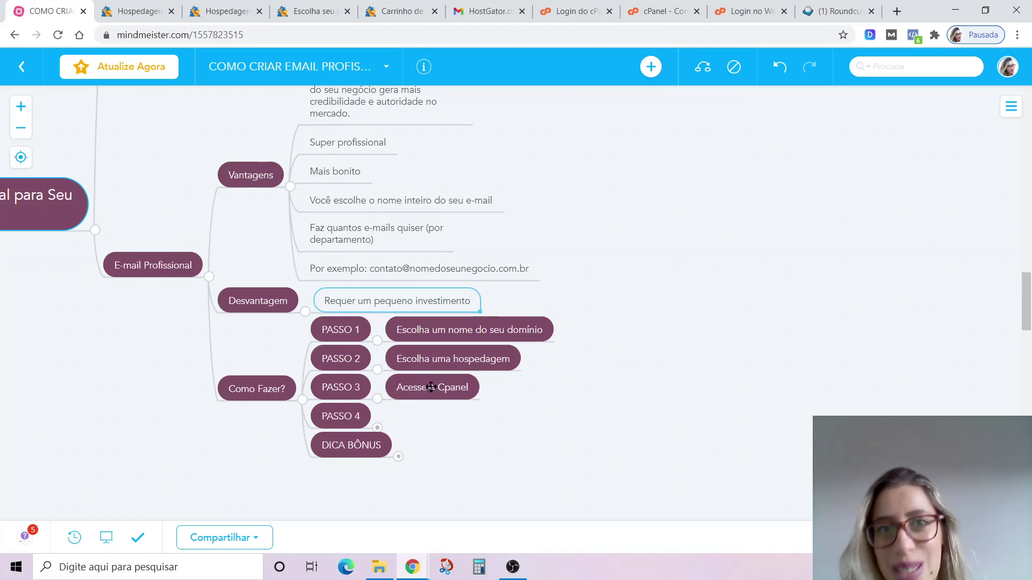
pyautogui.click(377, 428)
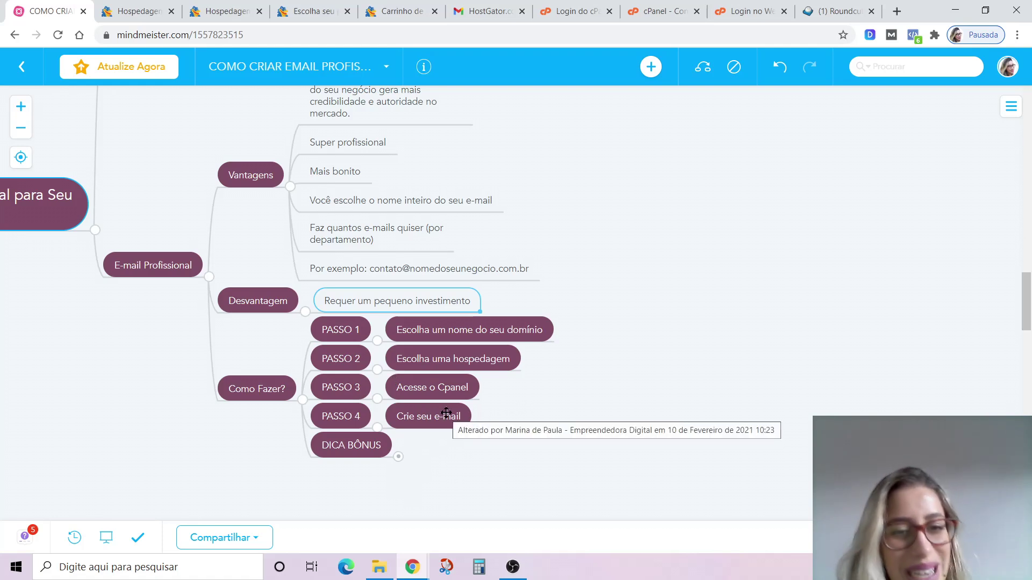
pyautogui.click(399, 458)
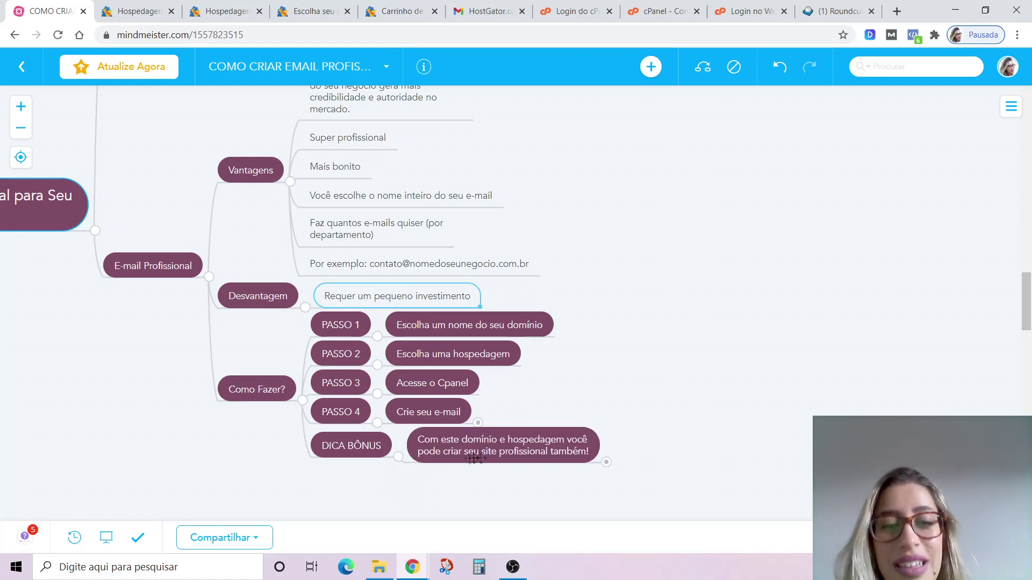